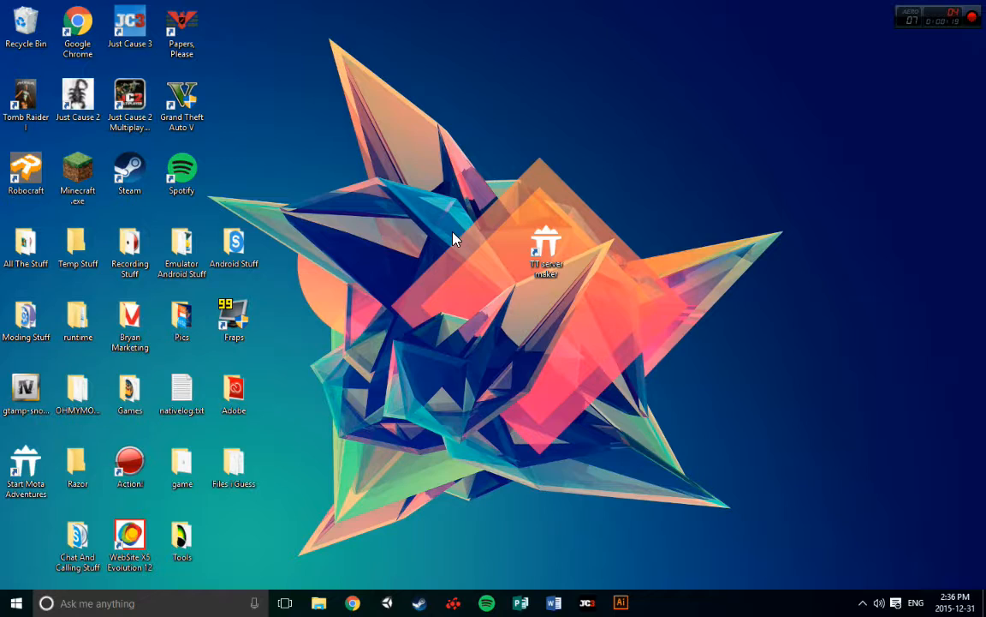
{"action": "left_click_drag", "start_coordinate": [421, 167], "coordinate": [706, 352]}
{"action": "left_click", "coordinate": [595, 323]}
{"action": "mouse_move", "coordinate": [562, 257]}
{"action": "left_mouse_down"}
{"action": "mouse_move", "coordinate": [505, 265]}
{"action": "mouse_move", "coordinate": [564, 253]}
{"action": "left_mouse_up"}
{"action": "left_click", "coordinate": [702, 258]}
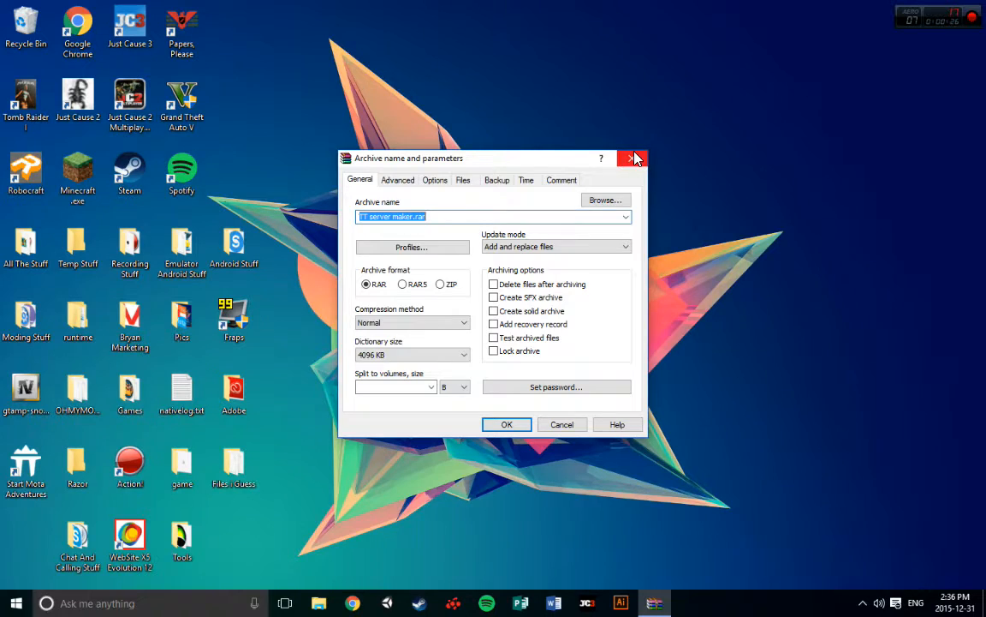
{"action": "left_click", "coordinate": [635, 158]}
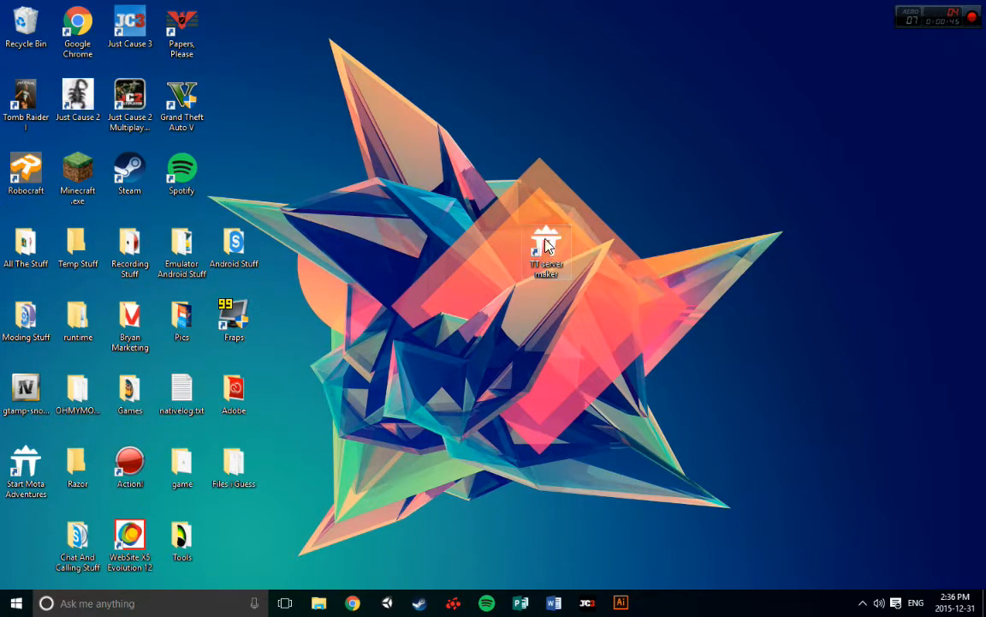
Launch TT server maker and start a new server named Youtube Test
{"action": "double_click", "coordinate": [547, 247]}
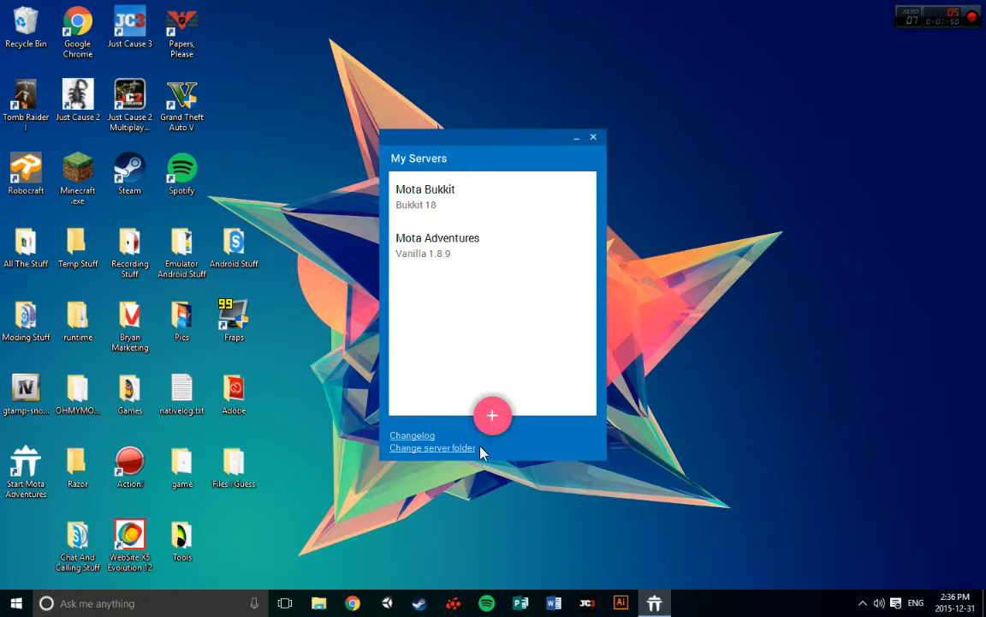
{"action": "left_click", "coordinate": [493, 416]}
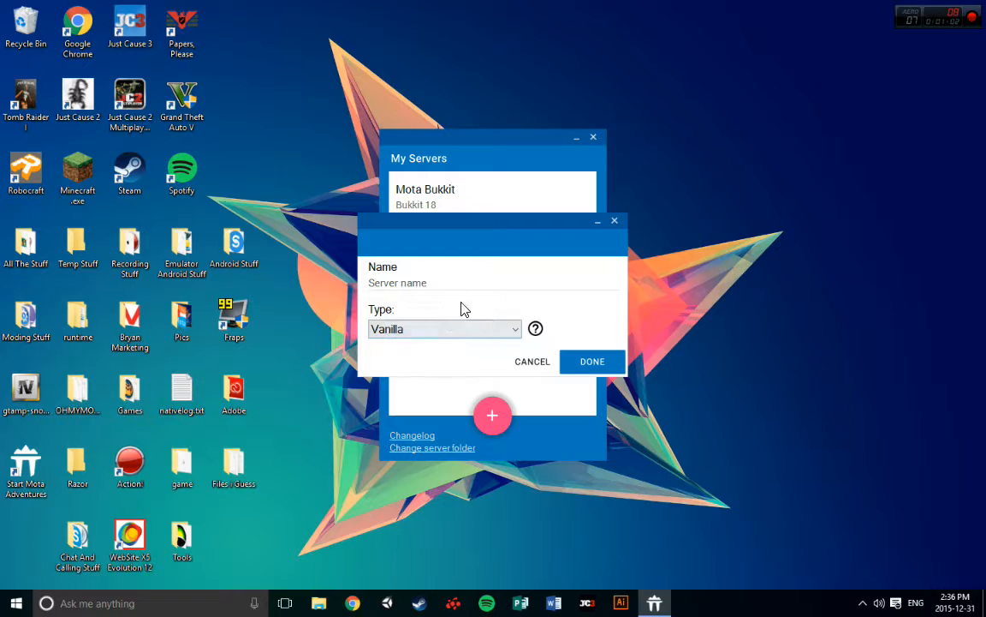
{"action": "left_click", "coordinate": [452, 283]}
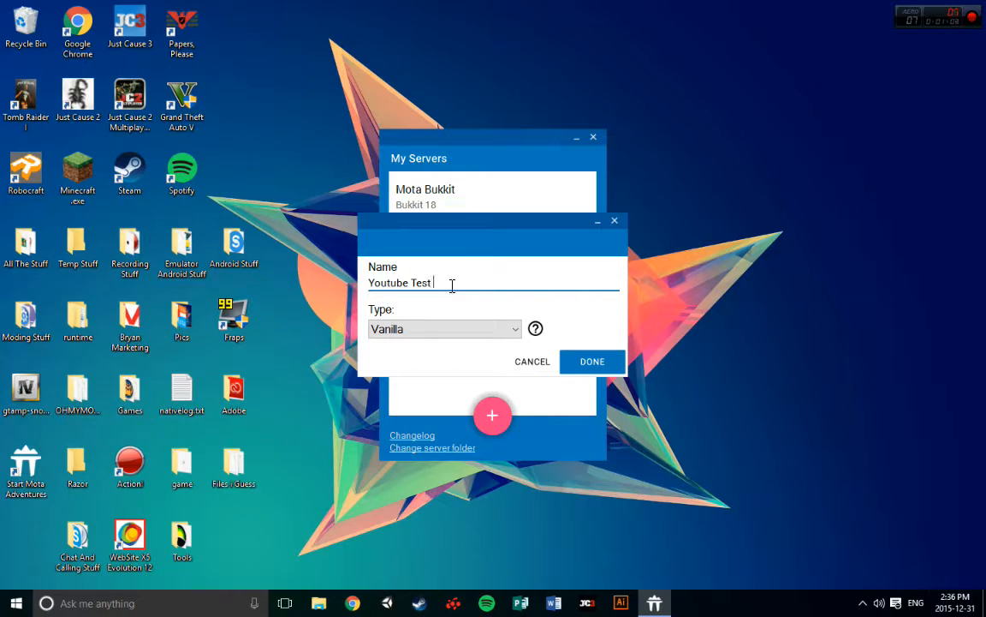
{"action": "type", "text": "Youtube Test"}
Choose Vanilla as the new server's type and create the server
{"action": "left_click", "coordinate": [472, 330]}
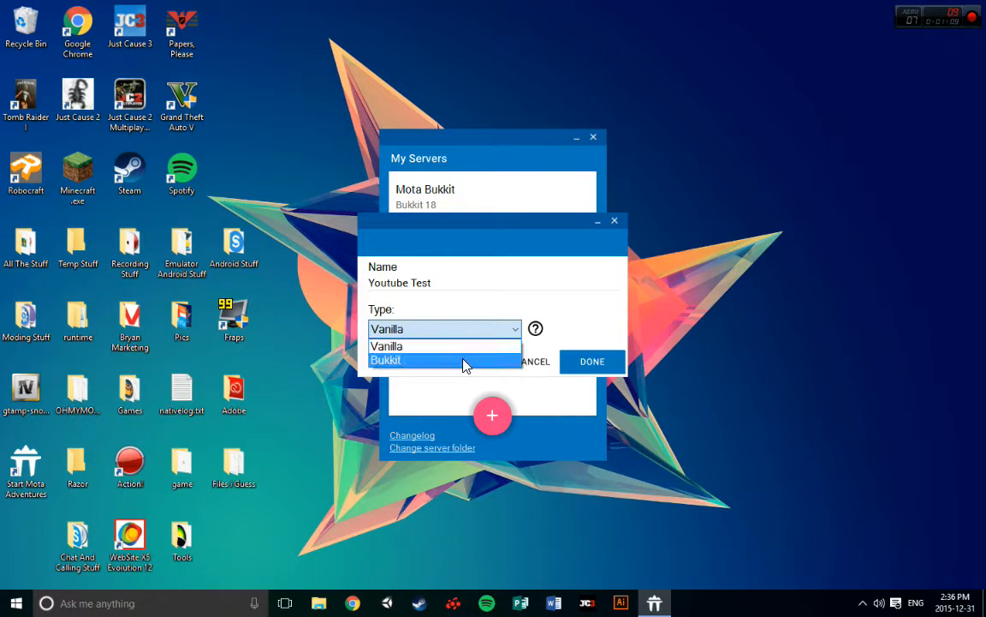
{"action": "left_click", "coordinate": [417, 347]}
{"action": "left_click", "coordinate": [425, 333]}
{"action": "left_click", "coordinate": [417, 347]}
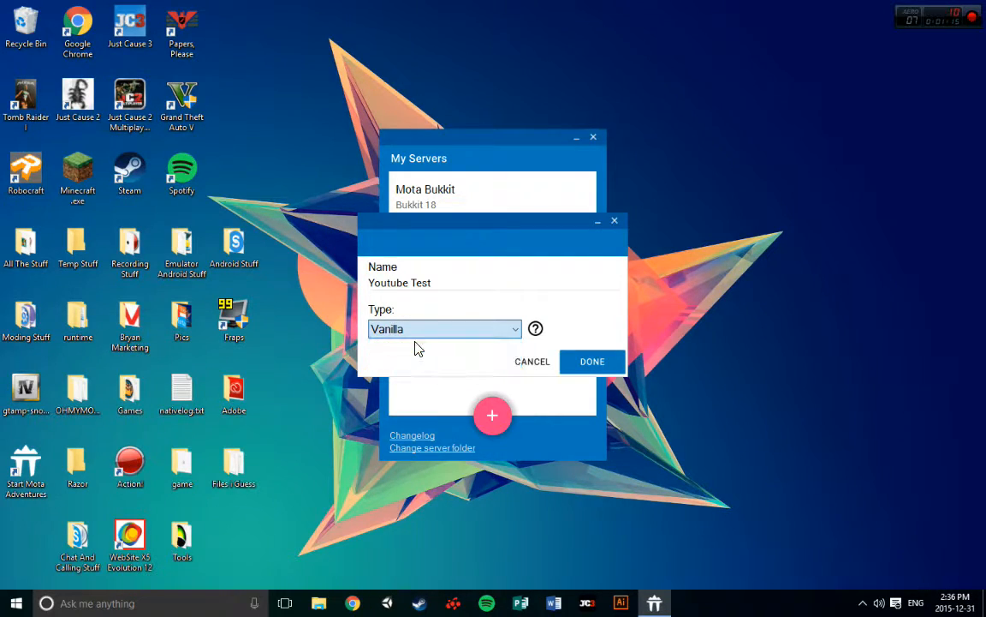
{"action": "left_click", "coordinate": [428, 332]}
{"action": "left_click", "coordinate": [434, 336]}
{"action": "left_click", "coordinate": [434, 337]}
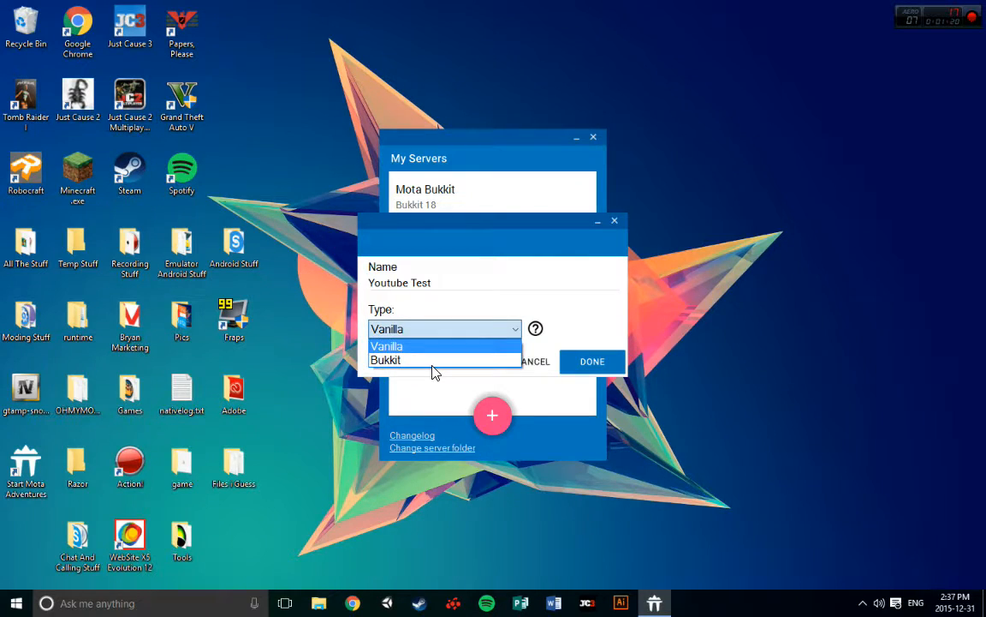
{"action": "left_click", "coordinate": [443, 328]}
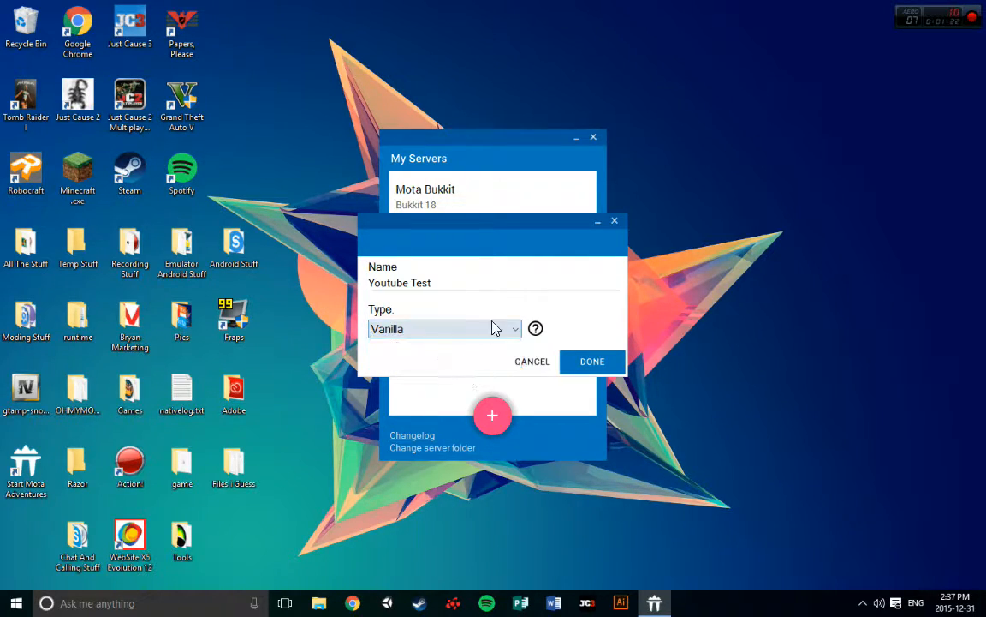
{"action": "left_click", "coordinate": [602, 367]}
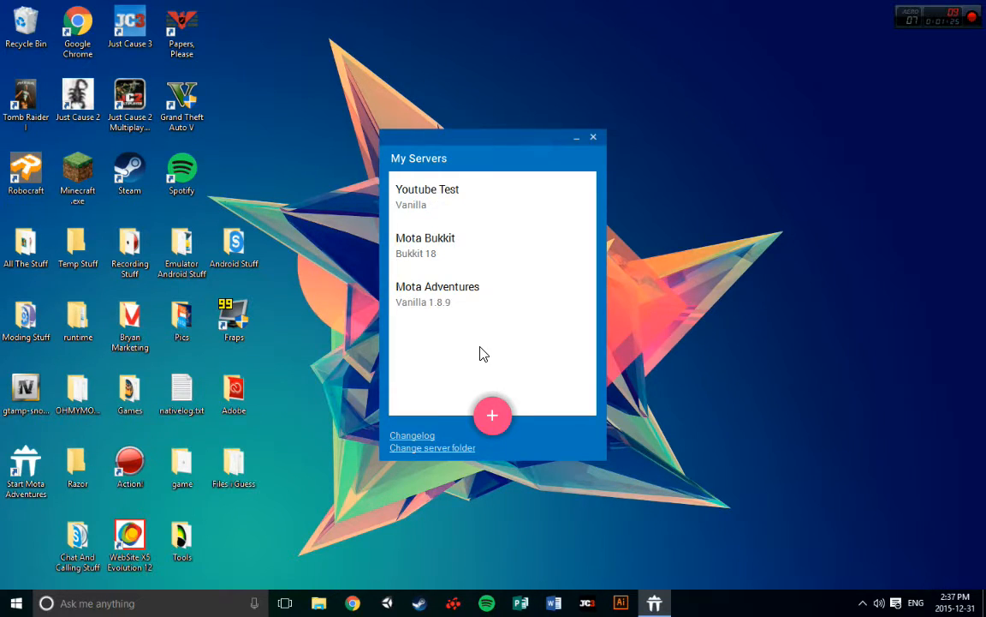
Read the help on changing the type of the Youtube Test server and close its edit dialog
{"action": "left_click", "coordinate": [438, 194]}
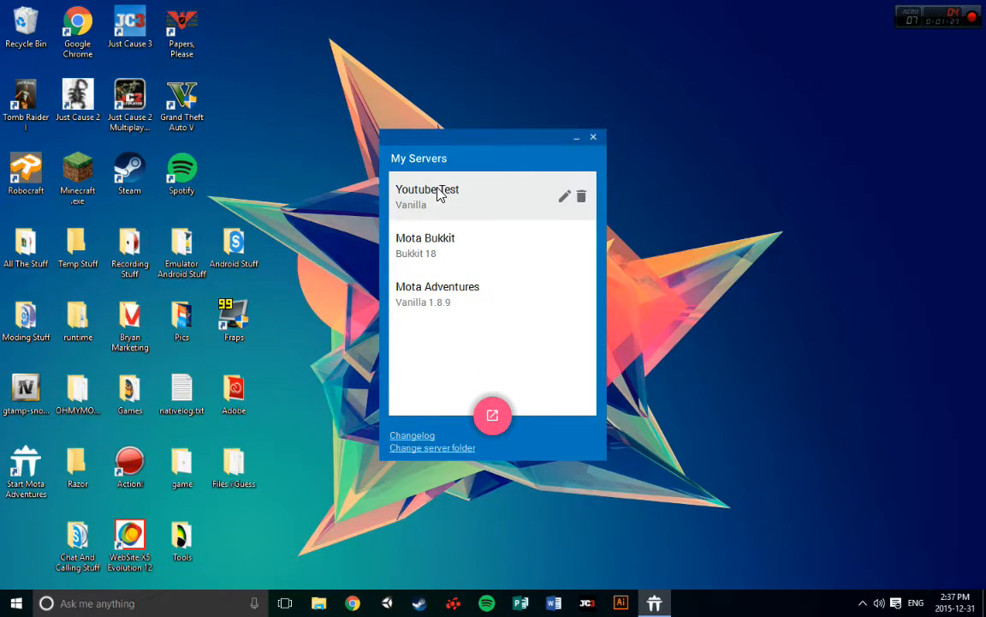
{"action": "left_click", "coordinate": [564, 197]}
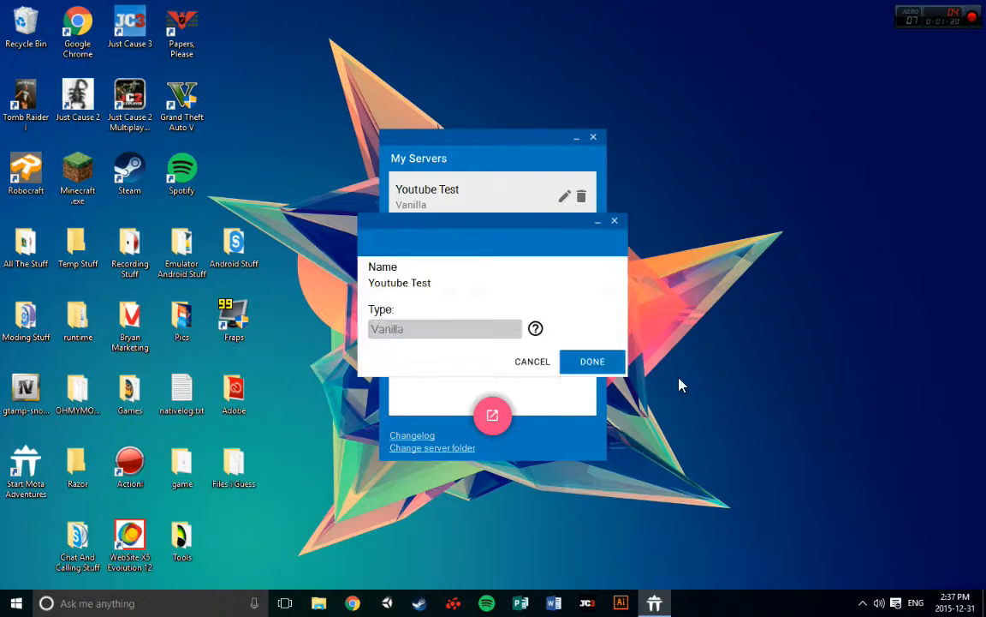
{"action": "left_click", "coordinate": [535, 328]}
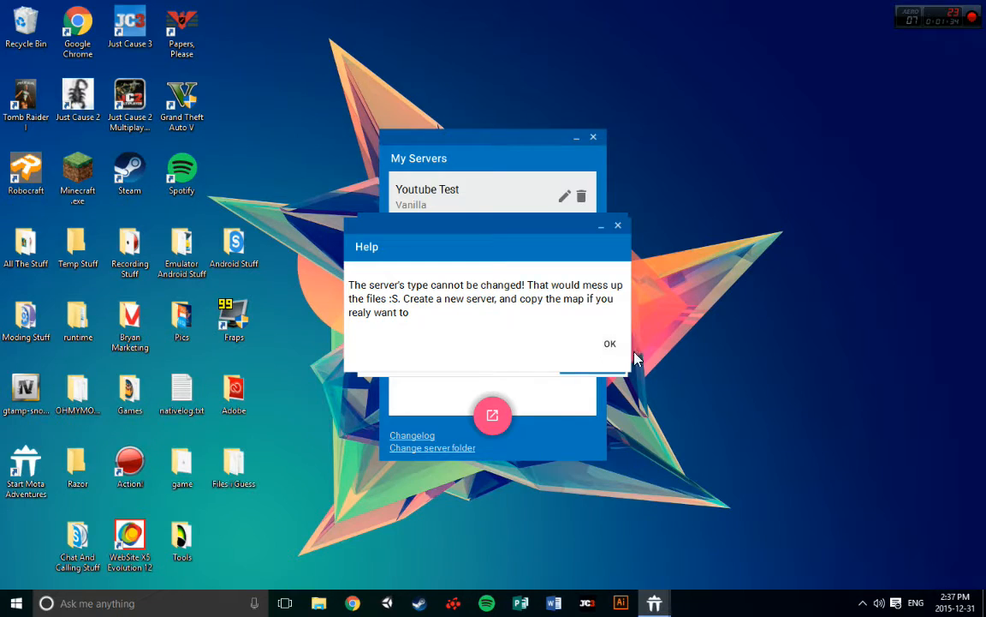
{"action": "left_click", "coordinate": [609, 343]}
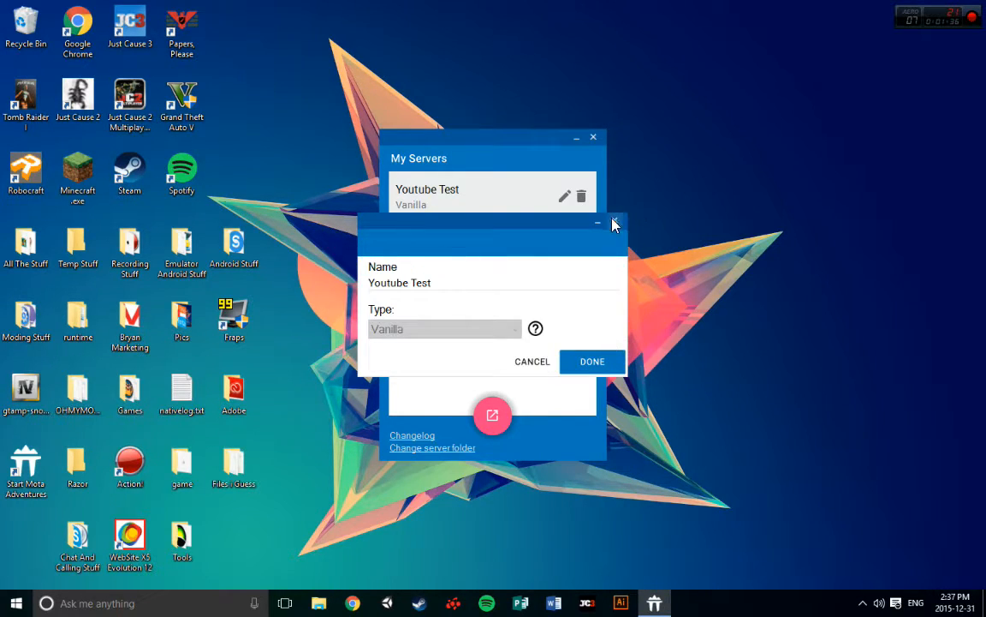
{"action": "left_click", "coordinate": [616, 225]}
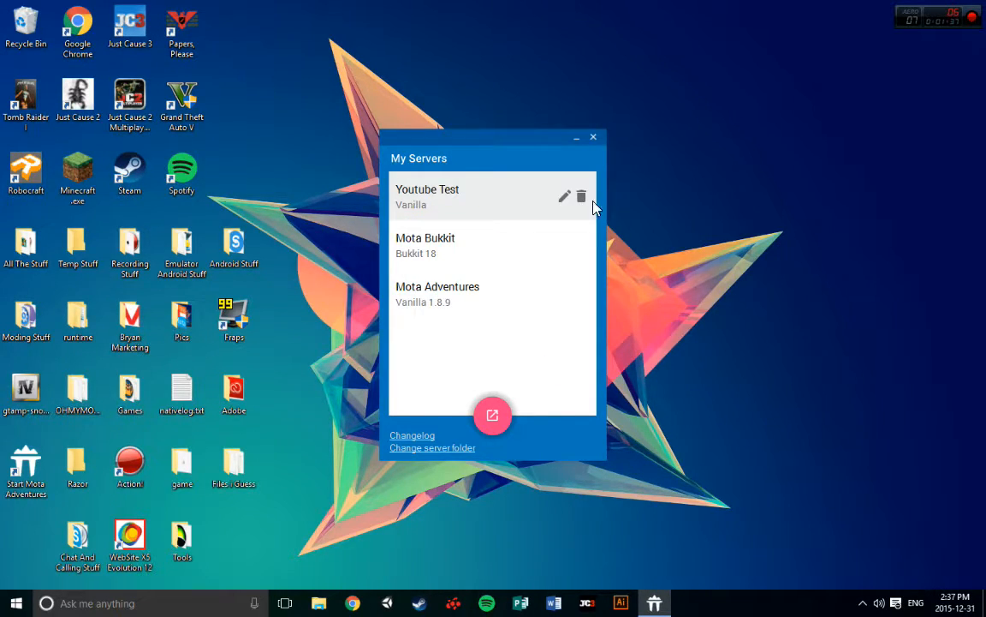
Open the Youtube Test server's settings window
{"action": "left_click", "coordinate": [433, 211]}
{"action": "left_click", "coordinate": [460, 203]}
{"action": "left_click", "coordinate": [495, 423]}
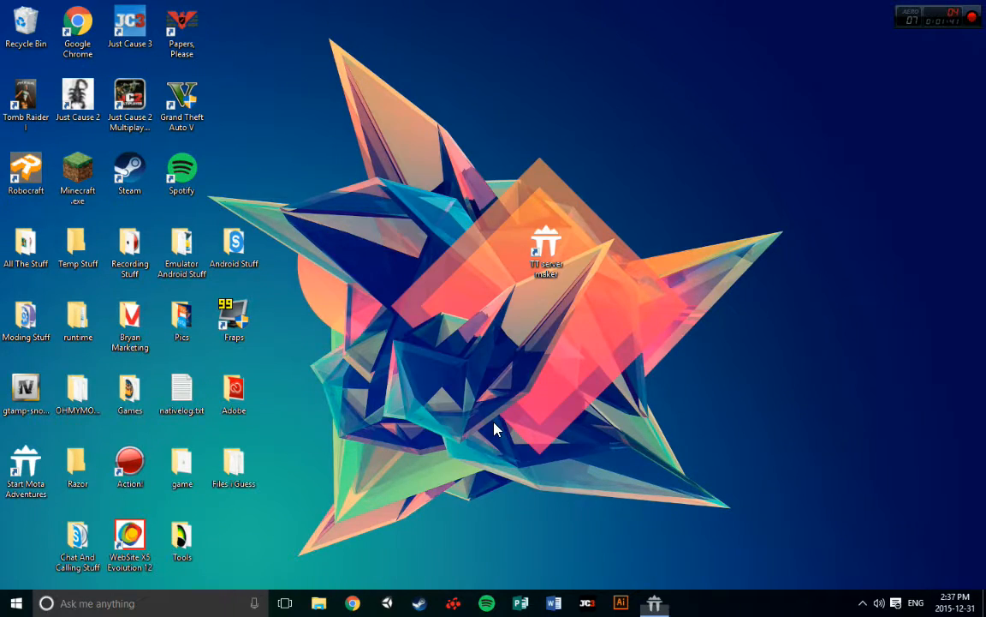
Review the general server settings down to the achievement announcement option
{"action": "scroll", "coordinate": [626, 383], "scroll_direction": "down", "scroll_amount": 2}
{"action": "scroll", "coordinate": [626, 383], "scroll_direction": "up", "scroll_amount": 2}
{"action": "scroll", "coordinate": [626, 382], "scroll_direction": "down", "scroll_amount": 2}
{"action": "scroll", "coordinate": [626, 383], "scroll_direction": "up", "scroll_amount": 2}
{"action": "scroll", "coordinate": [626, 390], "scroll_direction": "down", "scroll_amount": 2}
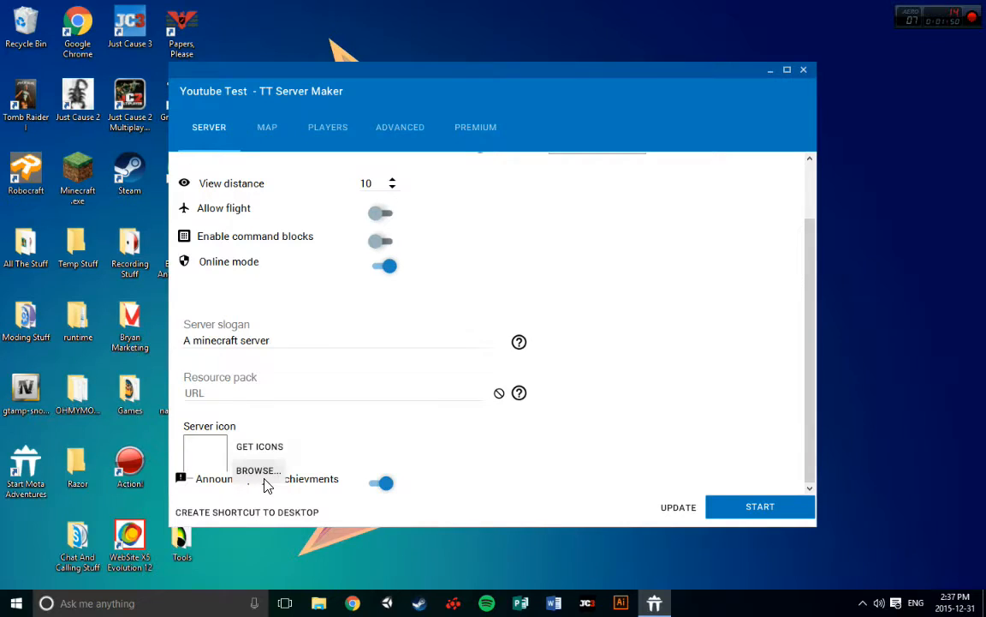
{"action": "left_click", "coordinate": [385, 485]}
{"action": "left_click", "coordinate": [383, 485]}
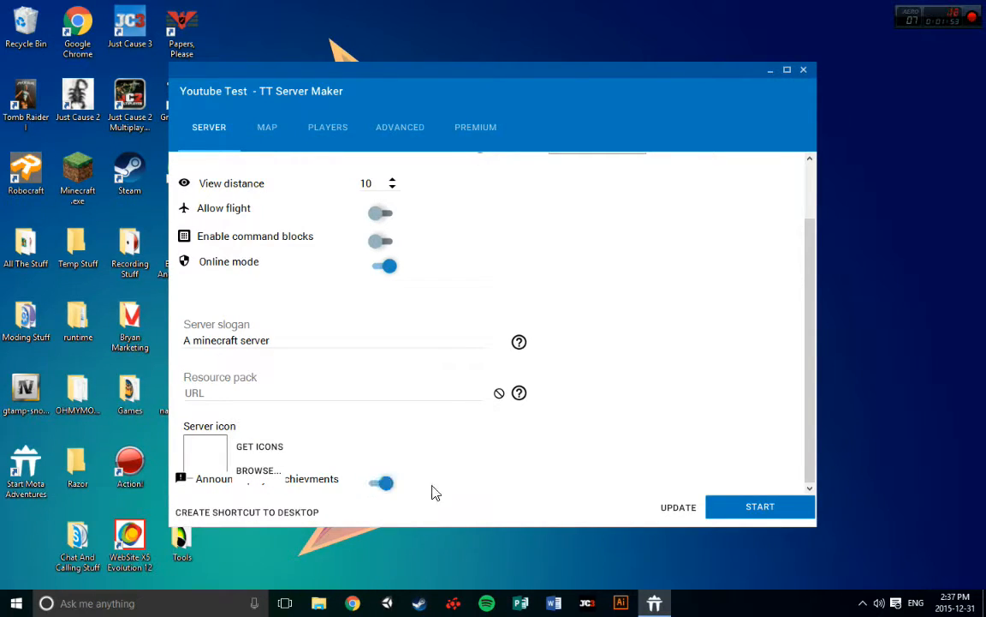
{"action": "scroll", "coordinate": [716, 368], "scroll_direction": "up", "scroll_amount": 2}
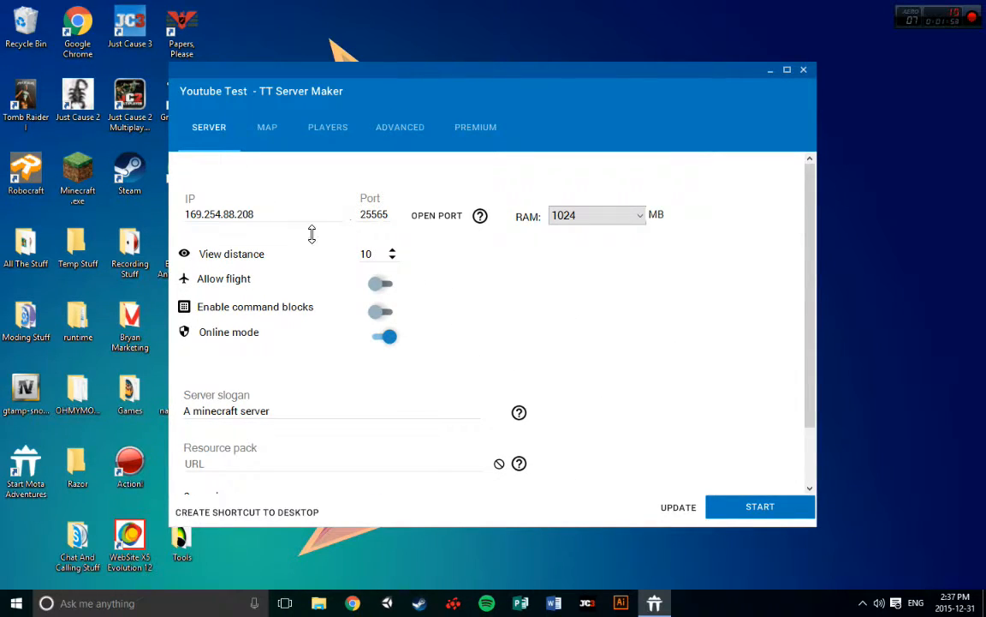
Look through the map, players, advanced and premium settings and return to the general server settings
{"action": "left_click", "coordinate": [267, 128]}
{"action": "left_click", "coordinate": [325, 131]}
{"action": "left_click", "coordinate": [400, 130]}
{"action": "left_click", "coordinate": [488, 137]}
{"action": "left_click", "coordinate": [389, 130]}
{"action": "left_click", "coordinate": [329, 128]}
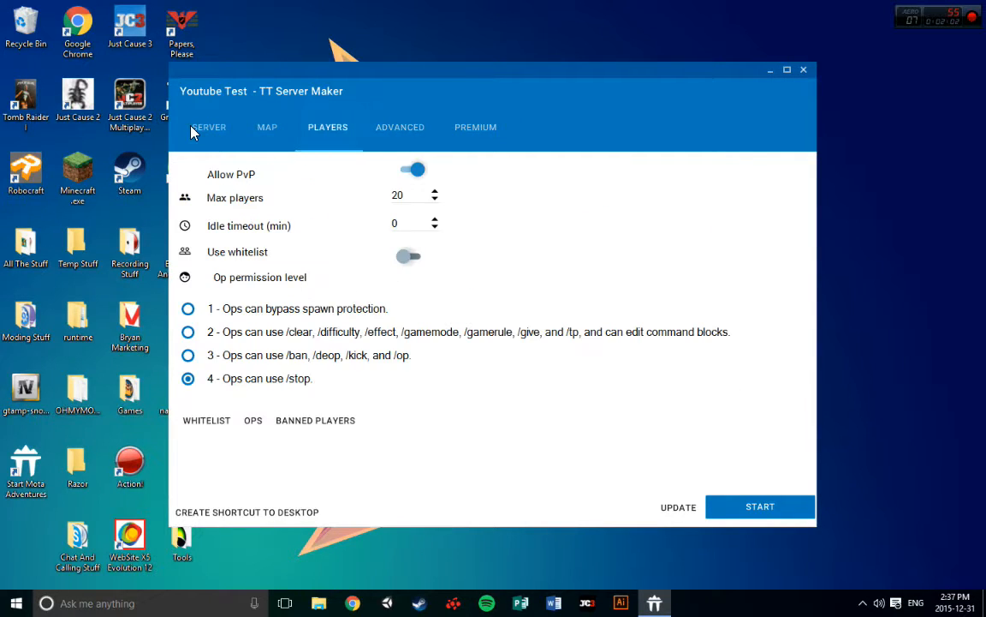
{"action": "left_click", "coordinate": [196, 130]}
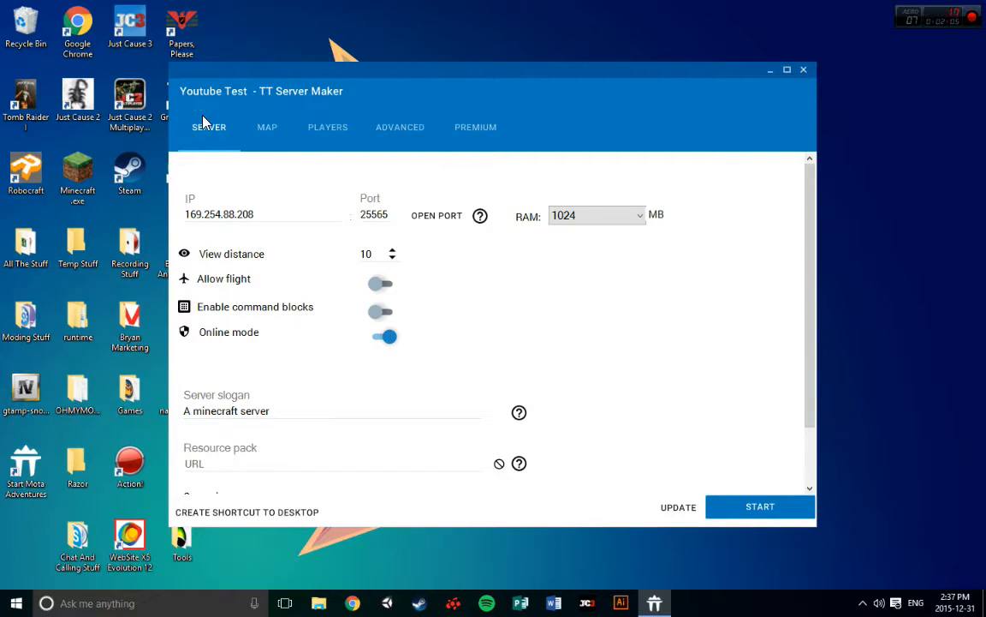
Review the available RAM amounts and choose 1024 MB for the server
{"action": "left_click", "coordinate": [605, 219]}
{"action": "left_click", "coordinate": [605, 221]}
{"action": "left_click", "coordinate": [598, 213]}
{"action": "left_click", "coordinate": [598, 212]}
{"action": "left_click", "coordinate": [596, 248]}
{"action": "left_click", "coordinate": [597, 215]}
{"action": "left_click", "coordinate": [624, 240]}
{"action": "left_click", "coordinate": [621, 218]}
{"action": "left_click", "coordinate": [623, 215]}
{"action": "left_click", "coordinate": [584, 219]}
{"action": "left_click", "coordinate": [514, 227]}
{"action": "left_click", "coordinate": [591, 216]}
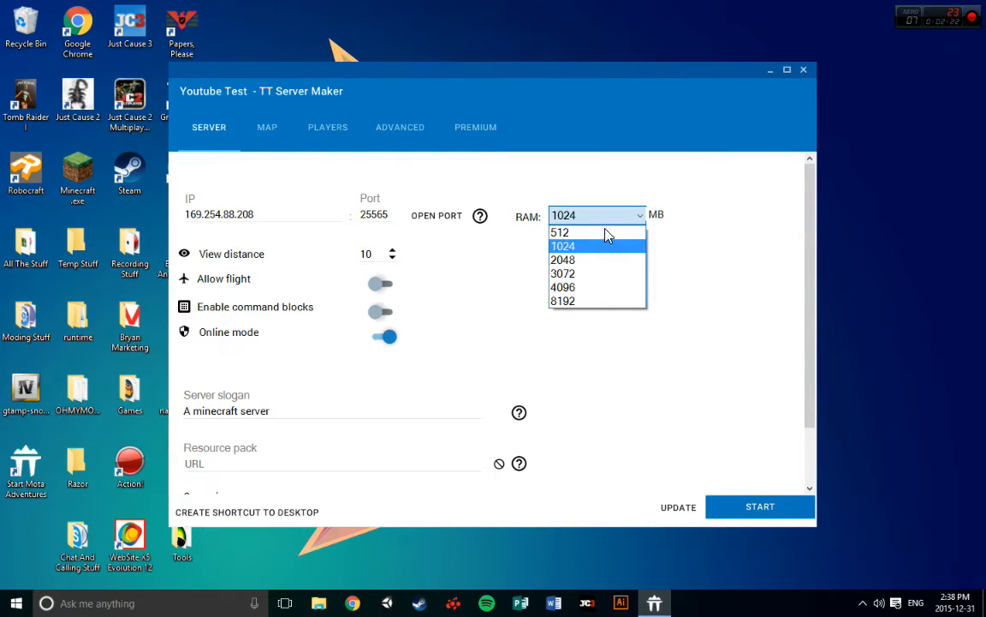
{"action": "left_click", "coordinate": [606, 245]}
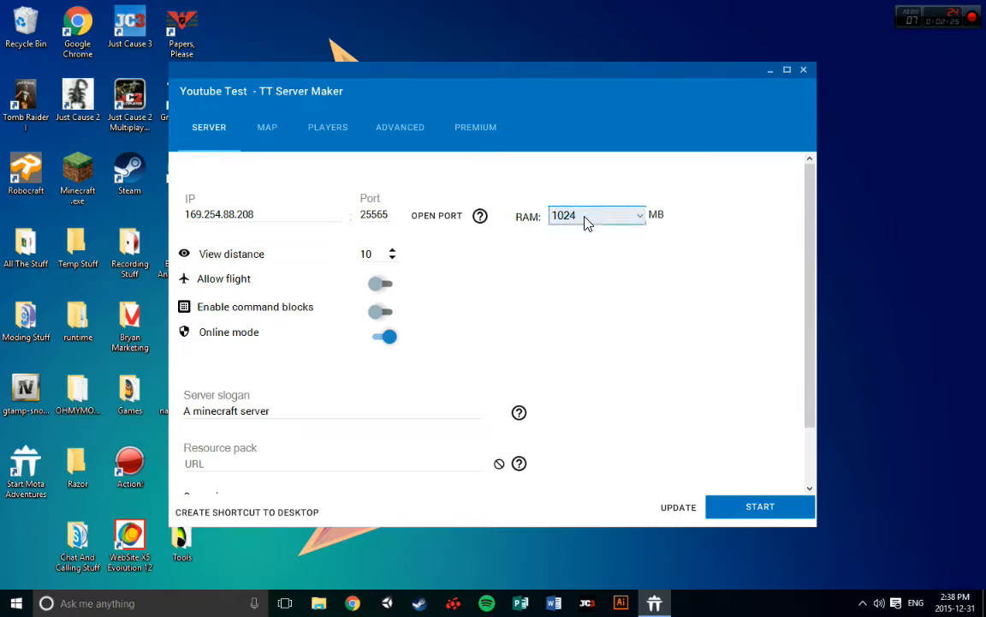
{"action": "left_click", "coordinate": [392, 257]}
{"action": "left_click", "coordinate": [391, 257]}
{"action": "left_click", "coordinate": [392, 257]}
{"action": "left_click", "coordinate": [373, 284]}
{"action": "left_click", "coordinate": [382, 283]}
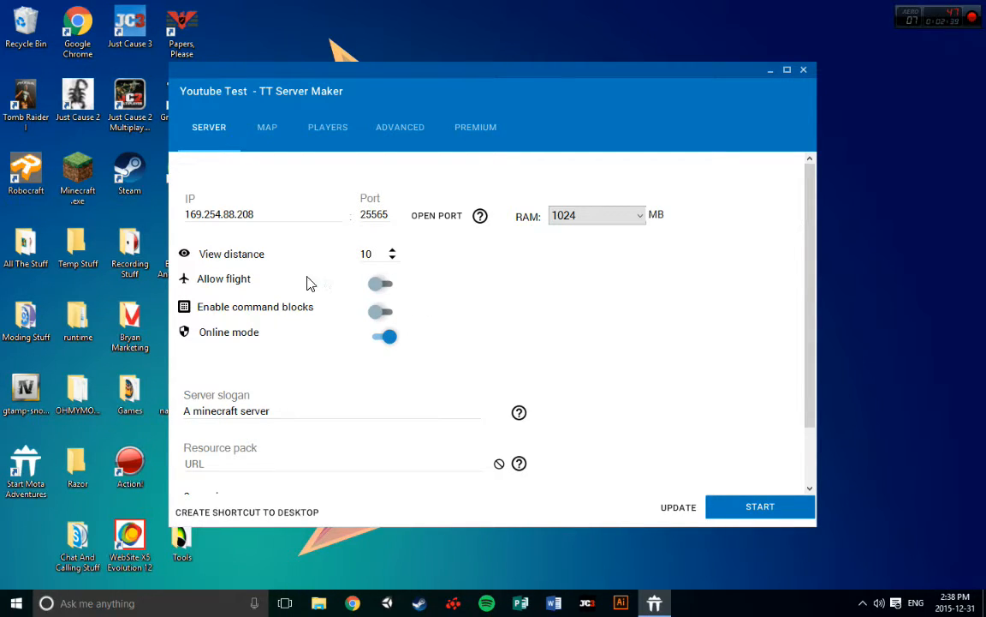
Enable command blocks for the server and leave online mode switched on
{"action": "left_click", "coordinate": [374, 313]}
{"action": "left_click", "coordinate": [388, 339]}
{"action": "left_click", "coordinate": [383, 338]}
{"action": "left_click", "coordinate": [384, 312]}
{"action": "left_click", "coordinate": [383, 312]}
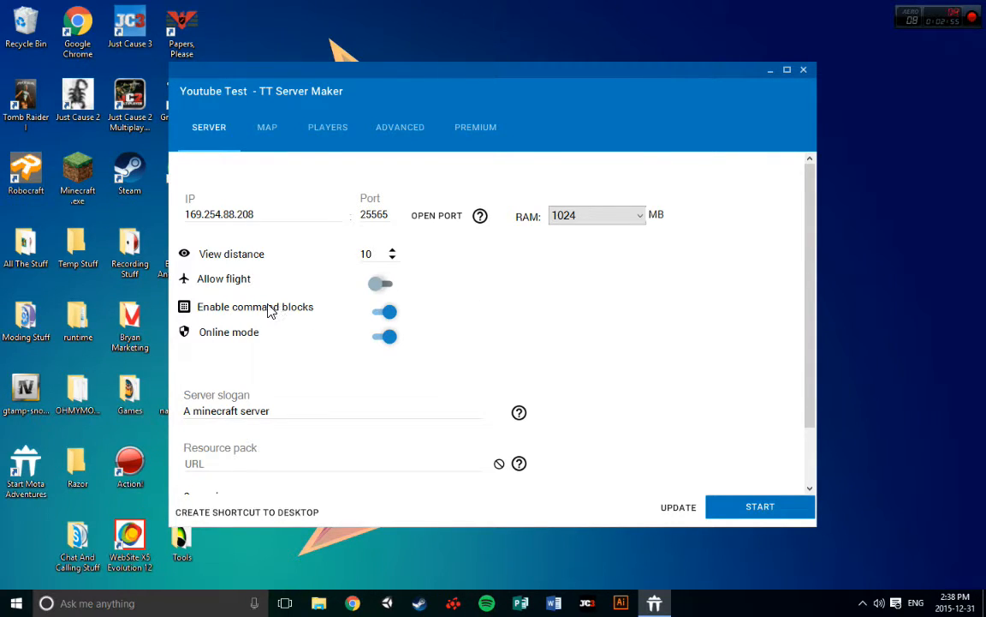
Replace the server slogan with "A Youtube Server for A Video"
{"action": "scroll", "coordinate": [243, 288], "scroll_direction": "down", "scroll_amount": 1}
{"action": "left_click_drag", "start_coordinate": [288, 343], "coordinate": [337, 340]}
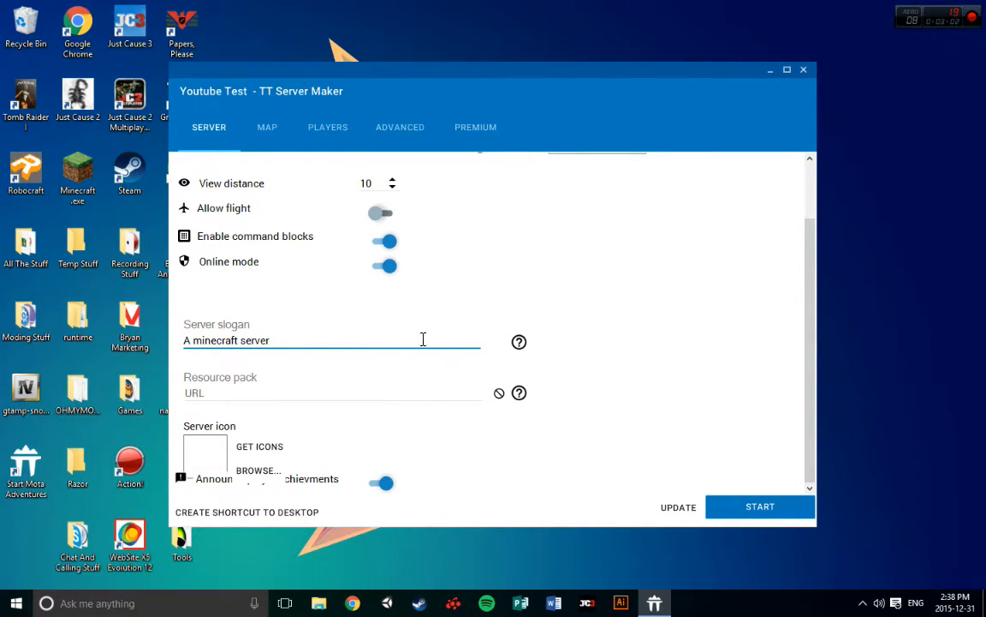
{"action": "key", "text": "ctrl+a"}
{"action": "key", "text": "BackSpace"}
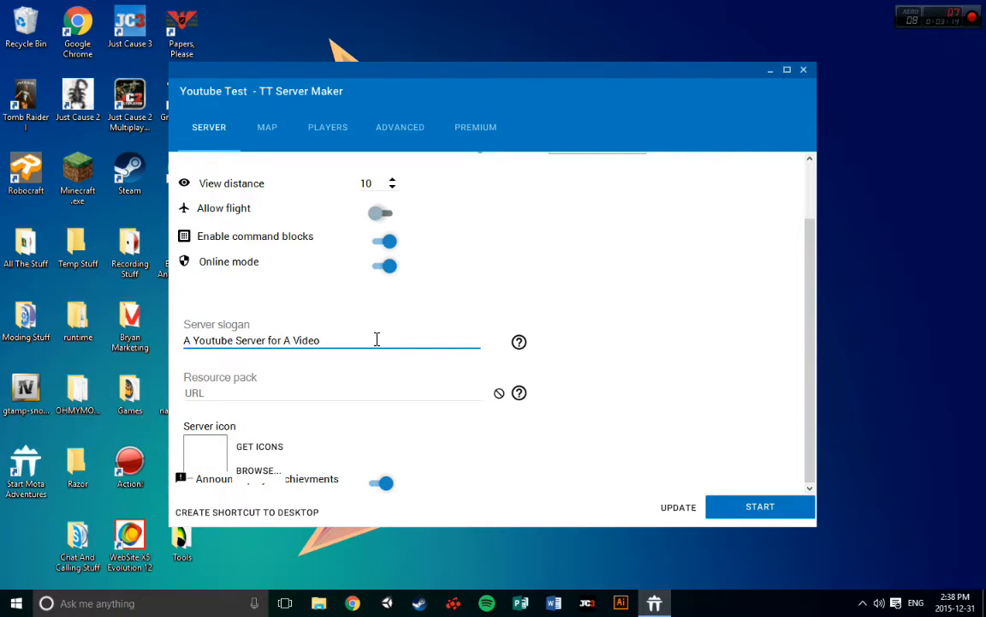
Read the help texts for the server slogan and the resource pack
{"action": "left_click", "coordinate": [519, 342]}
{"action": "left_click", "coordinate": [618, 337]}
{"action": "left_click", "coordinate": [519, 393]}
{"action": "left_click", "coordinate": [616, 347]}
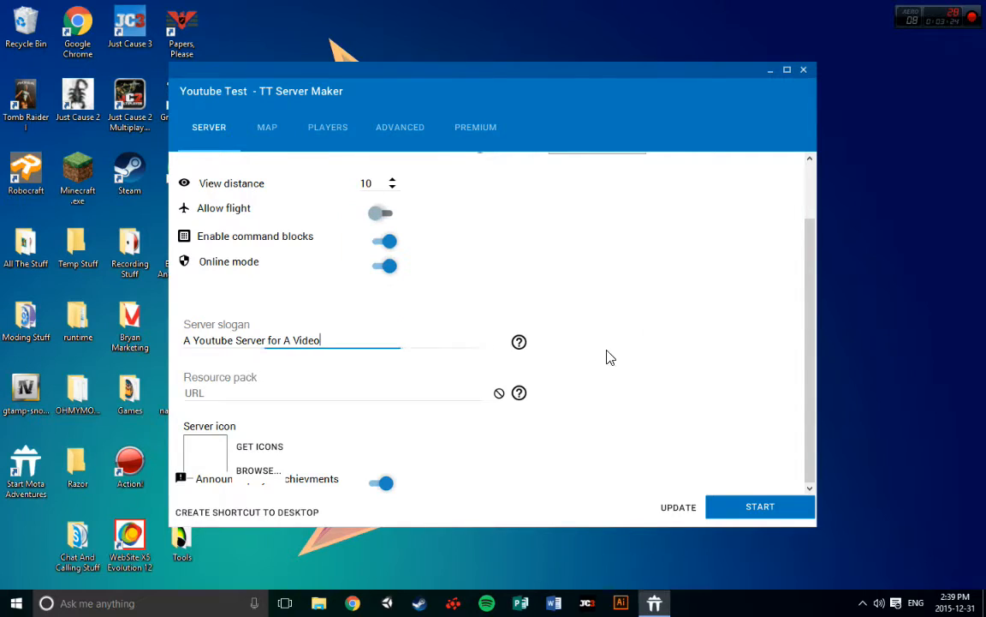
Try to get icons for the server
{"action": "left_click", "coordinate": [257, 447]}
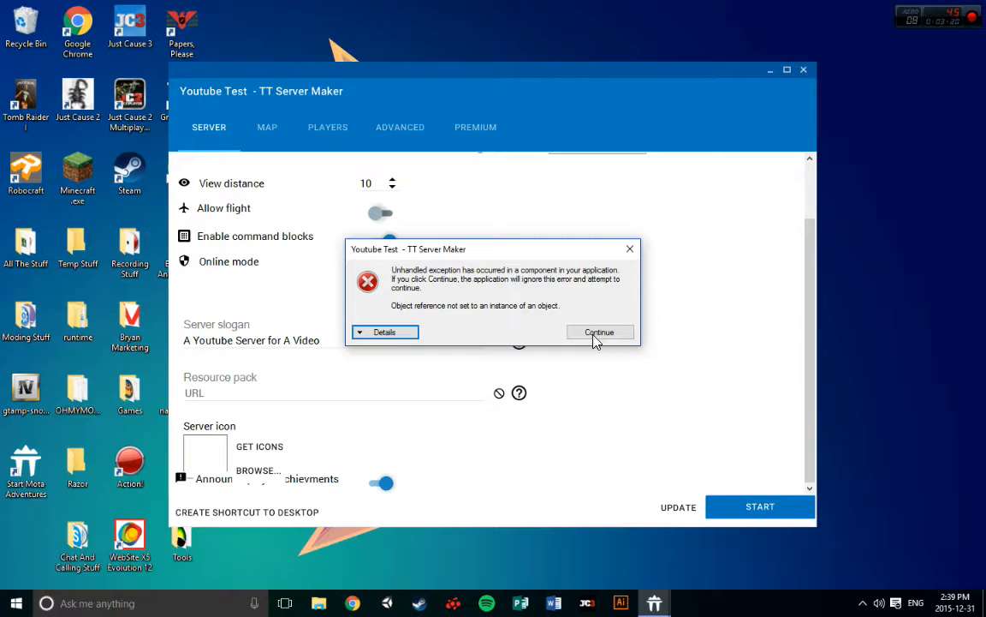
{"action": "left_click", "coordinate": [630, 249]}
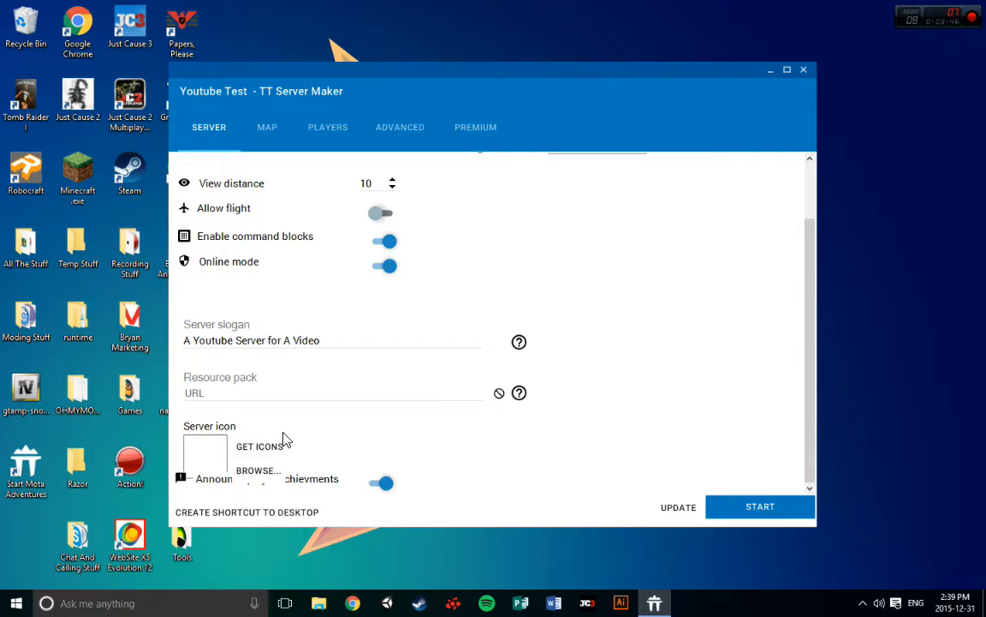
{"action": "scroll", "coordinate": [335, 458], "scroll_direction": "up", "scroll_amount": 1}
{"action": "scroll", "coordinate": [348, 459], "scroll_direction": "down", "scroll_amount": 1}
{"action": "scroll", "coordinate": [271, 463], "scroll_direction": "up", "scroll_amount": 1}
{"action": "scroll", "coordinate": [272, 463], "scroll_direction": "down", "scroll_amount": 1}
{"action": "left_click", "coordinate": [385, 483]}
{"action": "left_click", "coordinate": [377, 482]}
{"action": "left_click", "coordinate": [383, 483]}
{"action": "left_click", "coordinate": [379, 483]}
{"action": "scroll", "coordinate": [566, 224], "scroll_direction": "up", "scroll_amount": 2}
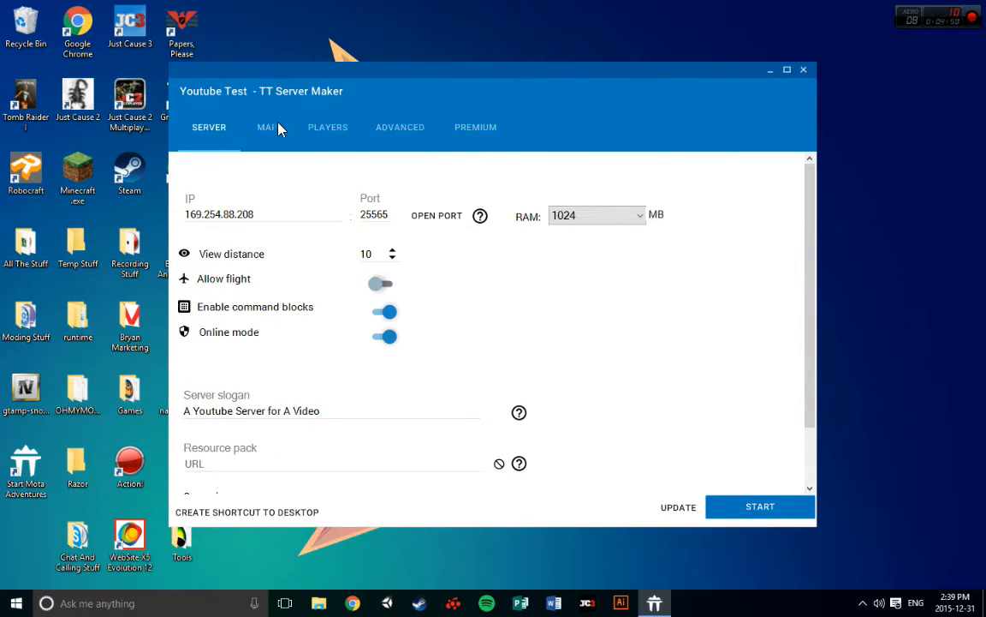
Clear the world name in the map settings
{"action": "left_click", "coordinate": [269, 127]}
{"action": "mouse_move", "coordinate": [401, 185]}
{"action": "left_mouse_down"}
{"action": "mouse_move", "coordinate": [313, 174]}
{"action": "mouse_move", "coordinate": [308, 185]}
{"action": "mouse_move", "coordinate": [387, 178]}
{"action": "left_mouse_up"}
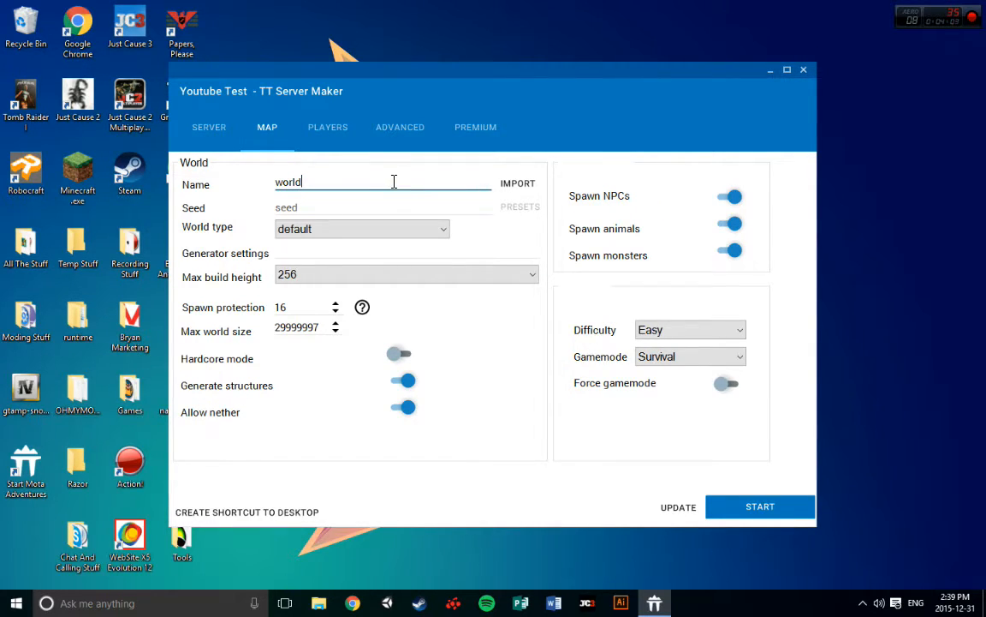
{"action": "mouse_move", "coordinate": [308, 186]}
{"action": "left_mouse_down"}
{"action": "mouse_move", "coordinate": [238, 185]}
{"action": "mouse_move", "coordinate": [302, 186]}
{"action": "left_mouse_up"}
{"action": "left_click_drag", "start_coordinate": [377, 183], "coordinate": [243, 202]}
{"action": "left_click_drag", "start_coordinate": [343, 181], "coordinate": [204, 179]}
{"action": "key", "text": "BackSpace"}
Import level.dat from the Hub Lobby folder in the Minecraft saves as the server's world
{"action": "left_click", "coordinate": [531, 186]}
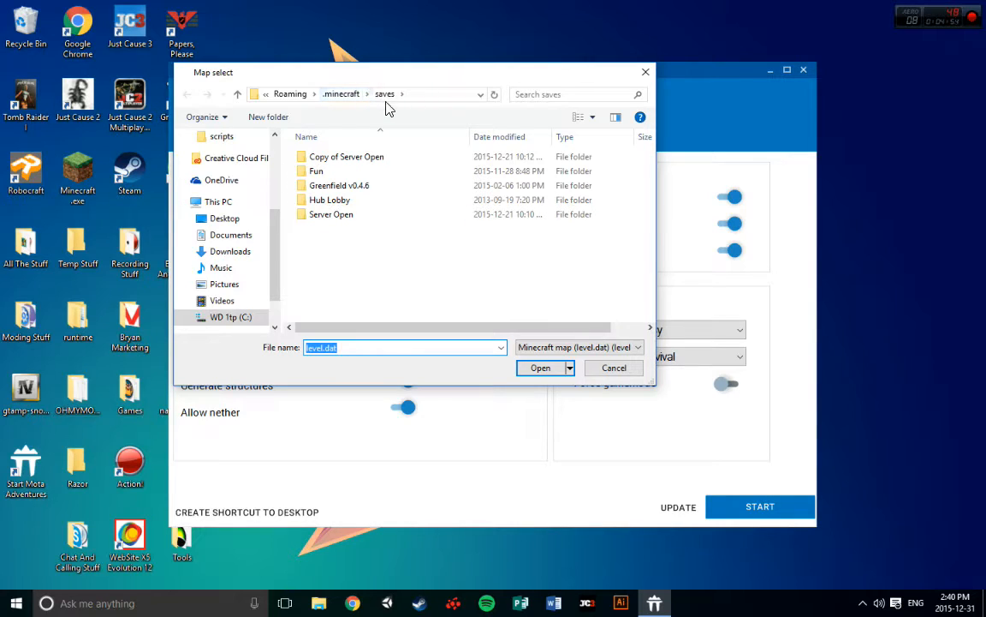
{"action": "double_click", "coordinate": [330, 215]}
{"action": "key", "text": "alt+Left"}
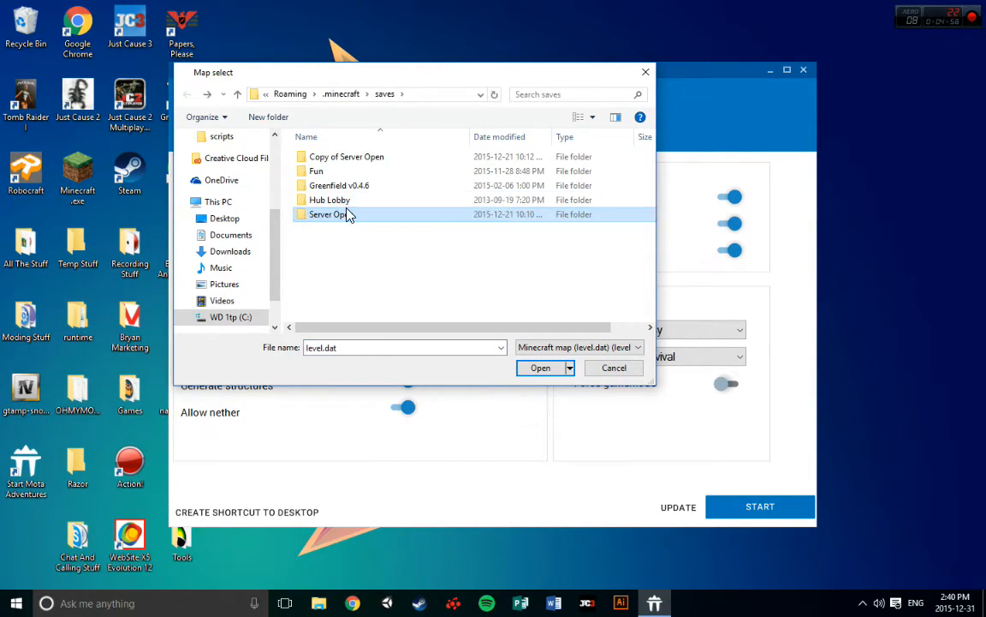
{"action": "double_click", "coordinate": [344, 200]}
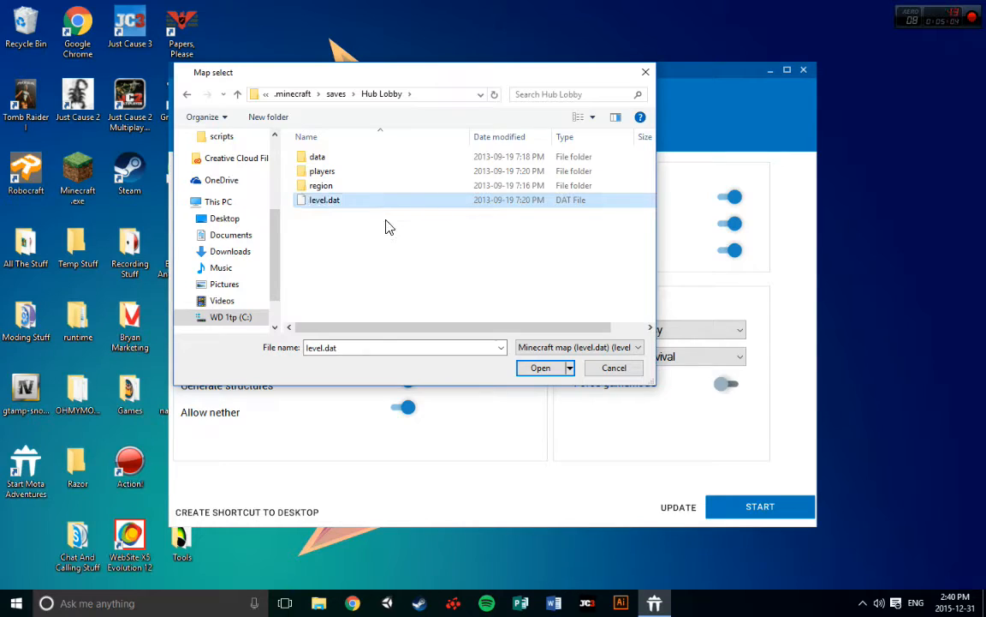
{"action": "key", "text": "alt+Left"}
{"action": "double_click", "coordinate": [358, 200]}
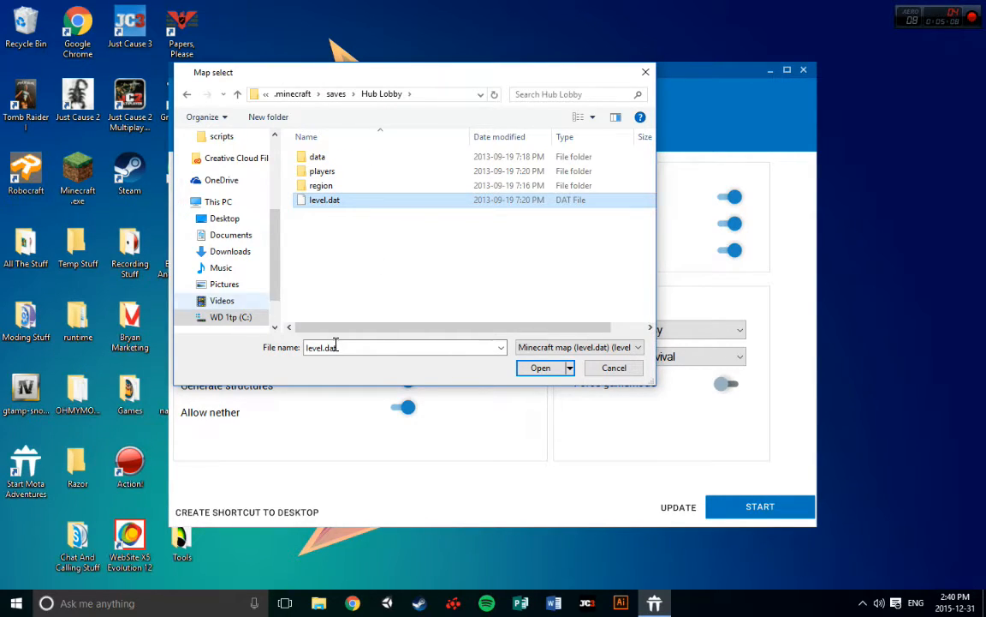
{"action": "left_click", "coordinate": [538, 369]}
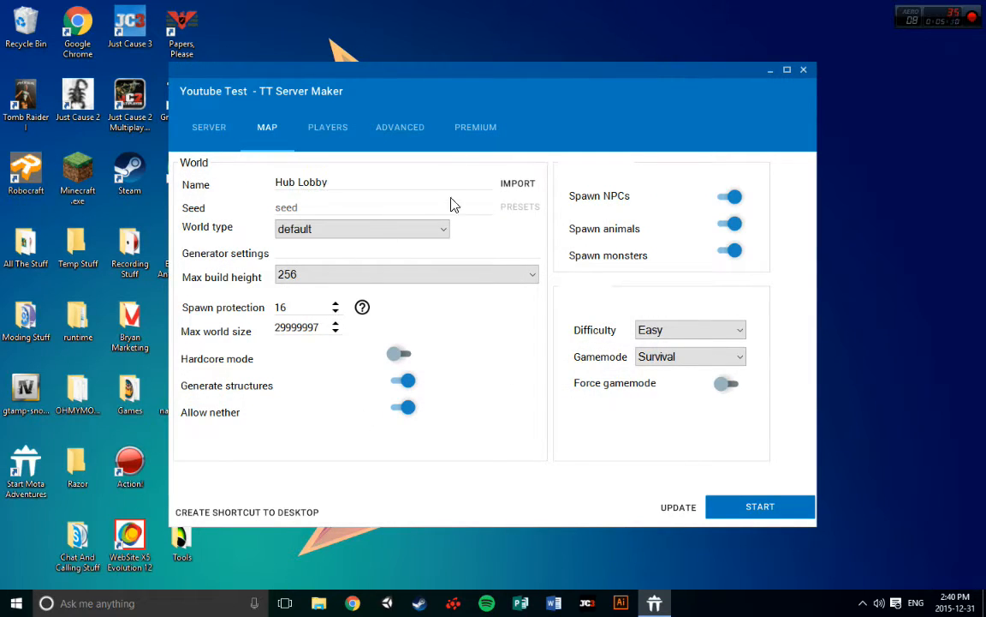
Rename the world to Lobby and set its world type to flat
{"action": "left_click_drag", "start_coordinate": [391, 194], "coordinate": [147, 201]}
{"action": "key", "text": "BackSpace"}
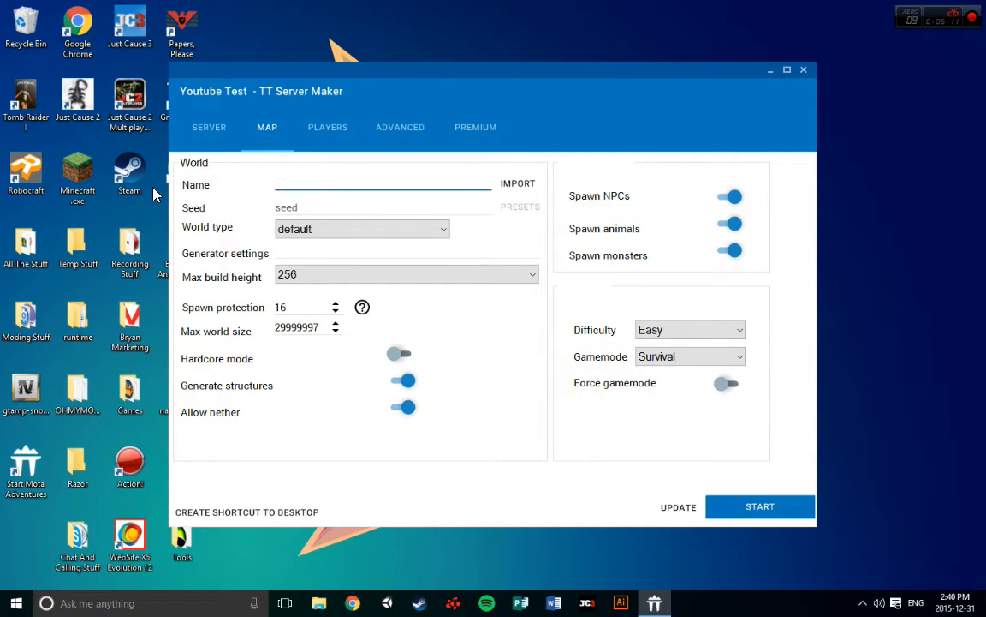
{"action": "left_click", "coordinate": [361, 210]}
{"action": "left_click", "coordinate": [347, 228]}
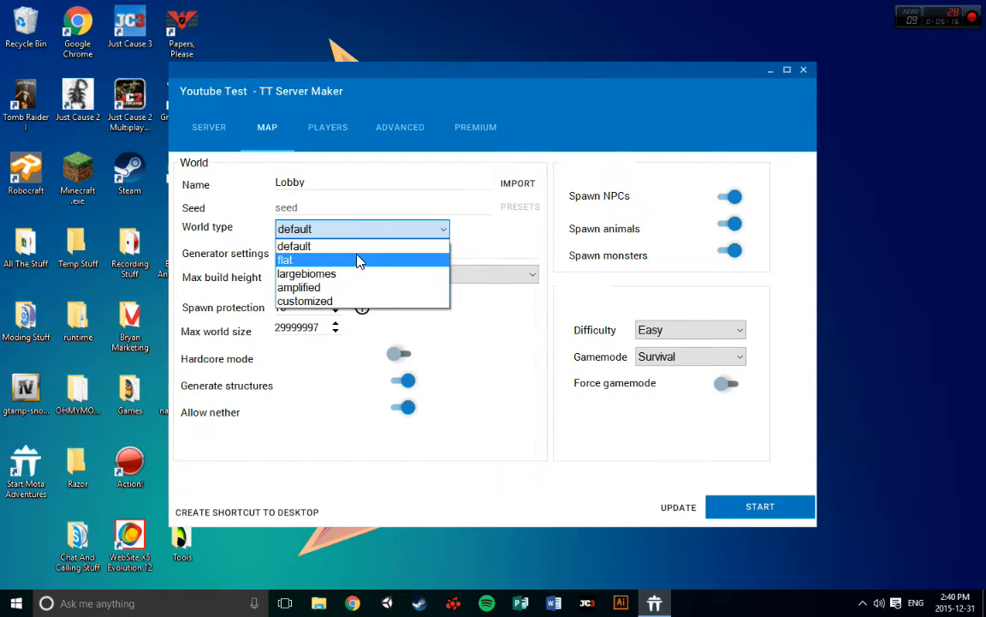
{"action": "left_click", "coordinate": [356, 261]}
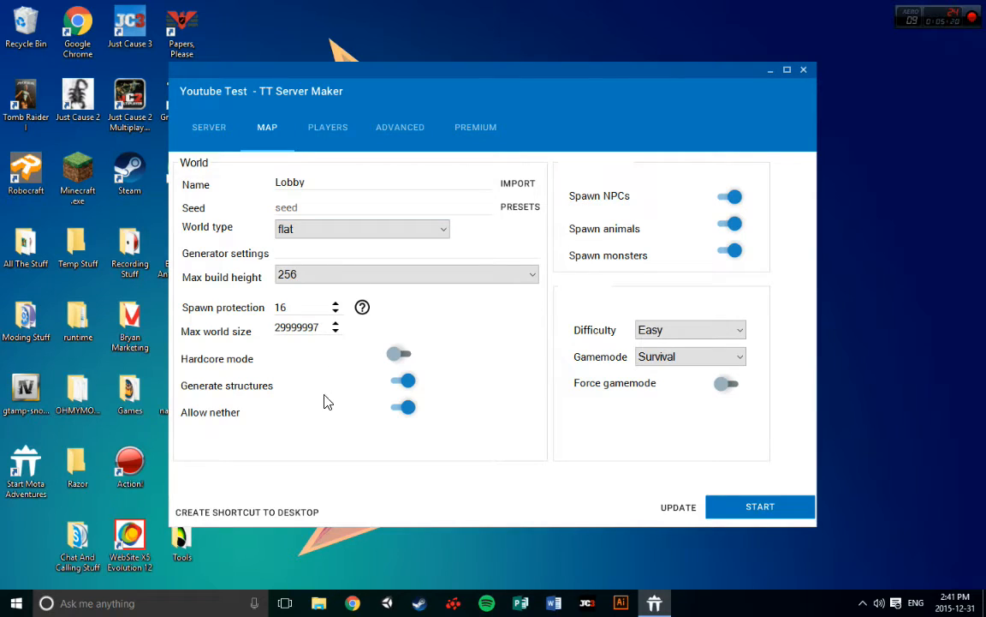
Select 256 as the max build height and disable the Nether
{"action": "left_click", "coordinate": [327, 275]}
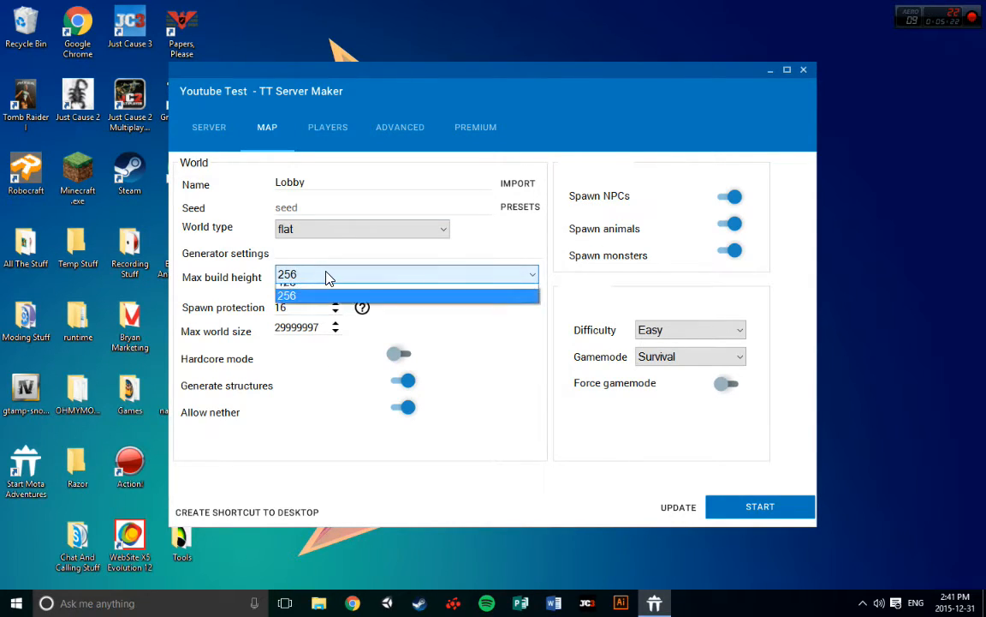
{"action": "left_click", "coordinate": [348, 294]}
{"action": "left_click", "coordinate": [341, 276]}
{"action": "left_click", "coordinate": [347, 306]}
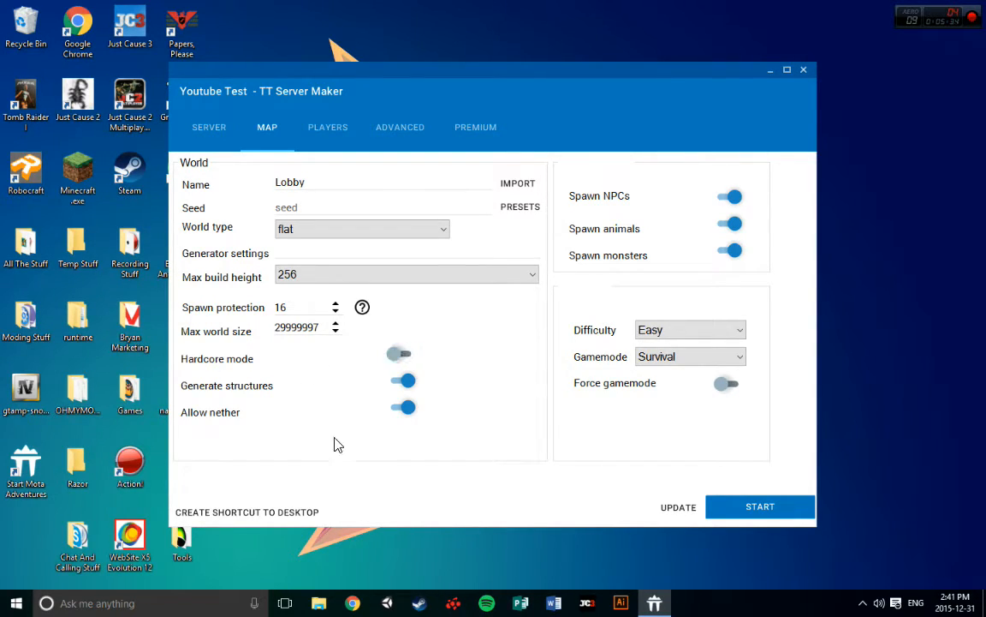
{"action": "left_click", "coordinate": [412, 407]}
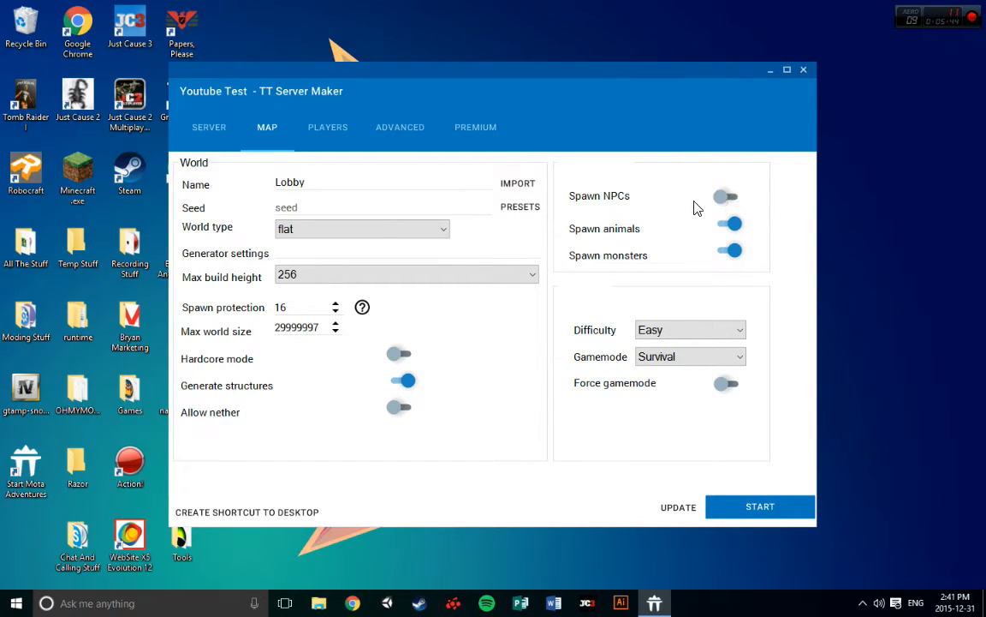
{"action": "left_click", "coordinate": [731, 197]}
{"action": "left_click", "coordinate": [730, 197]}
{"action": "left_click", "coordinate": [659, 327]}
{"action": "left_click", "coordinate": [737, 387]}
{"action": "left_click", "coordinate": [728, 384]}
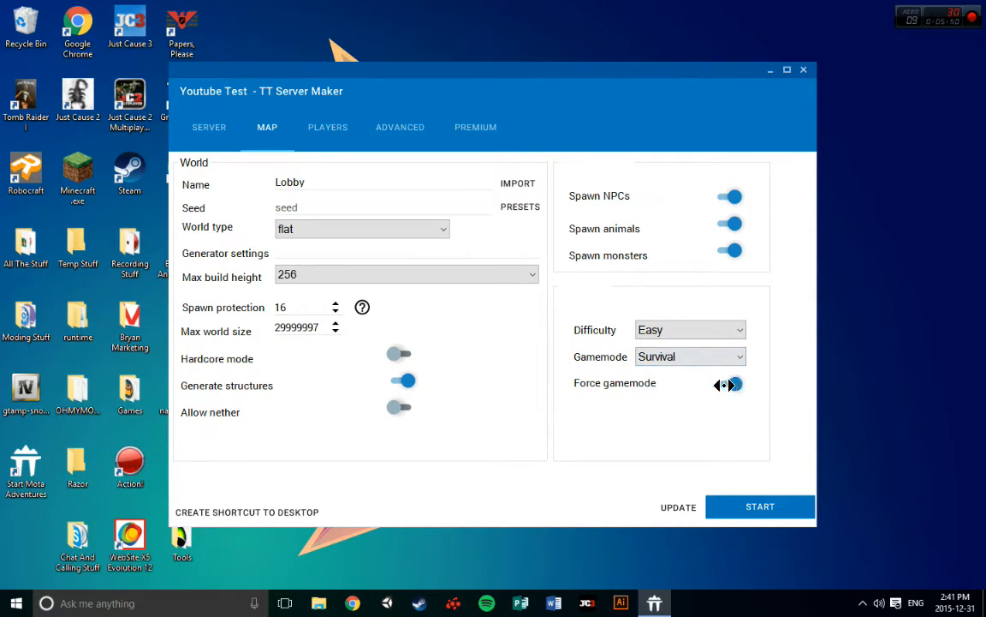
{"action": "left_click", "coordinate": [730, 384]}
{"action": "left_click", "coordinate": [729, 384]}
{"action": "left_click", "coordinate": [729, 384]}
{"action": "left_click", "coordinate": [729, 383]}
{"action": "left_click", "coordinate": [730, 383]}
{"action": "left_click", "coordinate": [729, 384]}
{"action": "left_click", "coordinate": [722, 383]}
{"action": "left_click", "coordinate": [726, 383]}
{"action": "left_click", "coordinate": [729, 384]}
Set the world's difficulty to Peaceful and its gamemode to Survival
{"action": "left_click", "coordinate": [690, 357]}
{"action": "left_click", "coordinate": [672, 356]}
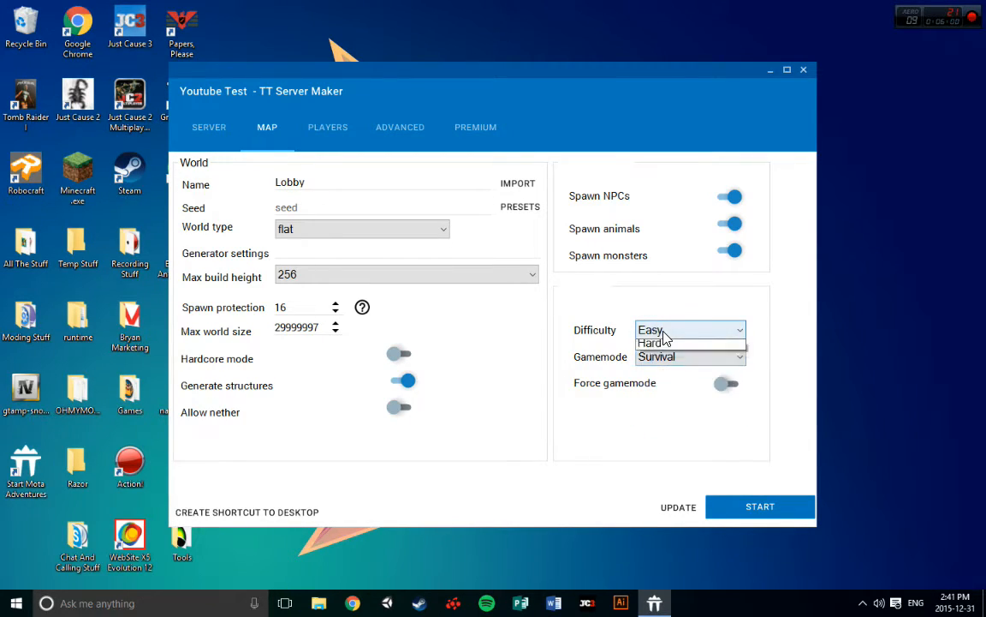
{"action": "left_click", "coordinate": [676, 330]}
{"action": "left_click", "coordinate": [668, 345]}
{"action": "left_click", "coordinate": [684, 352]}
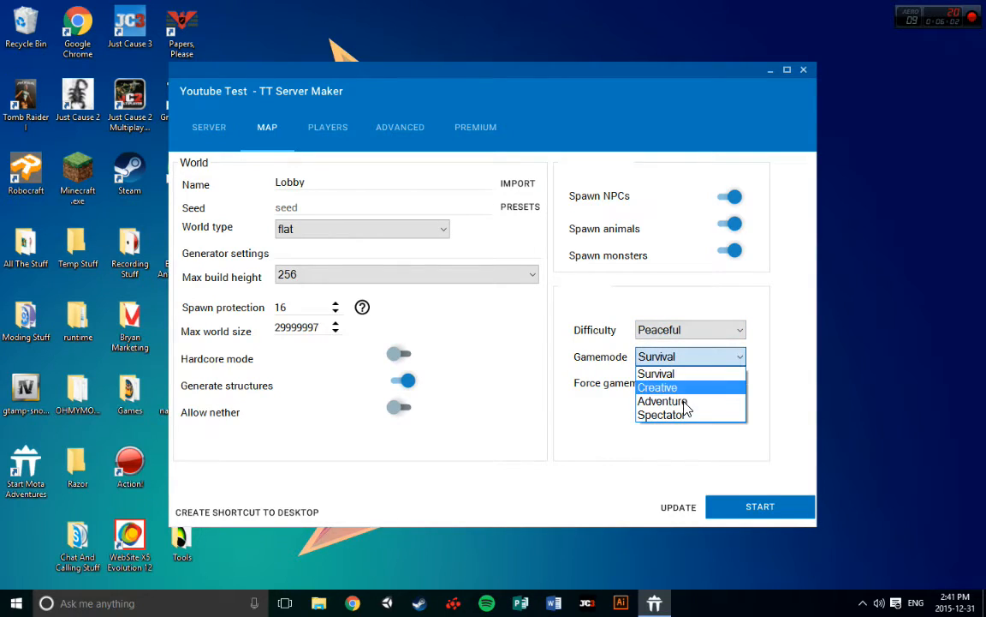
{"action": "left_click", "coordinate": [691, 403]}
{"action": "left_click", "coordinate": [697, 360]}
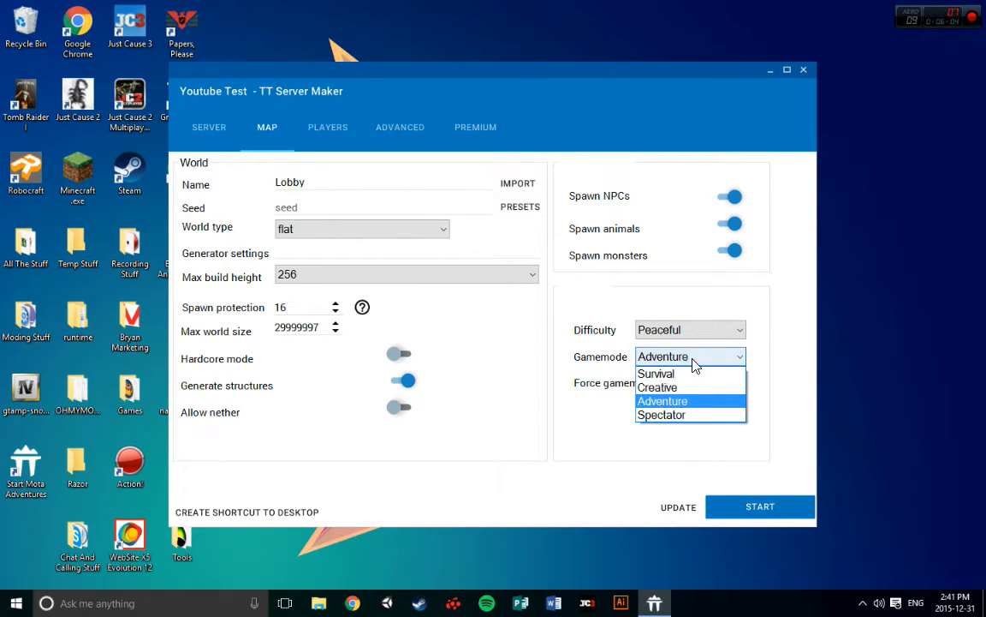
{"action": "left_click", "coordinate": [711, 373]}
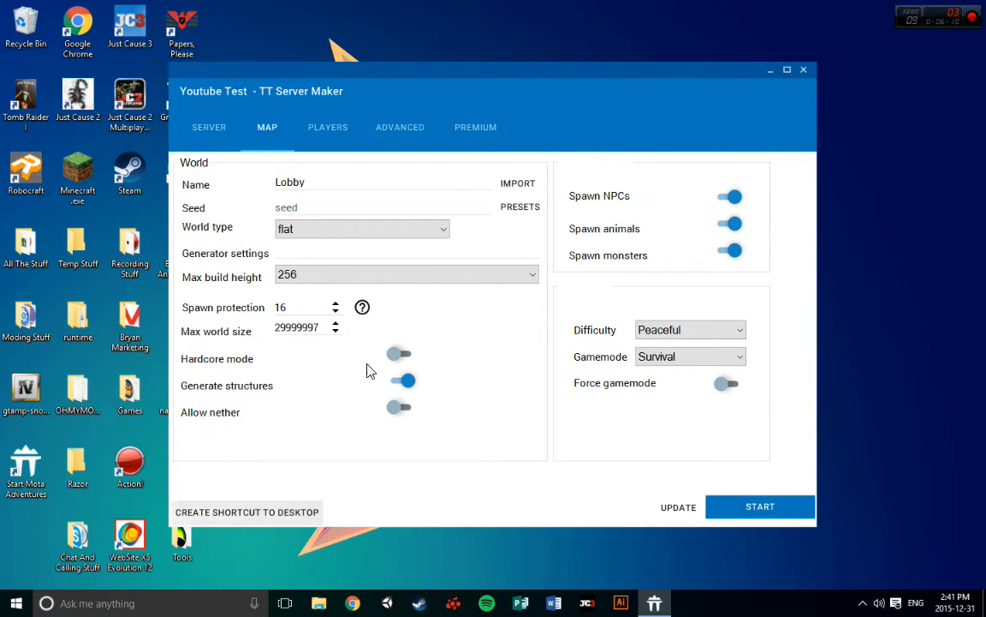
Try to start the Mota Adventures server from its desktop shortcut, declining to delete the shortcut
{"action": "left_click", "coordinate": [771, 70]}
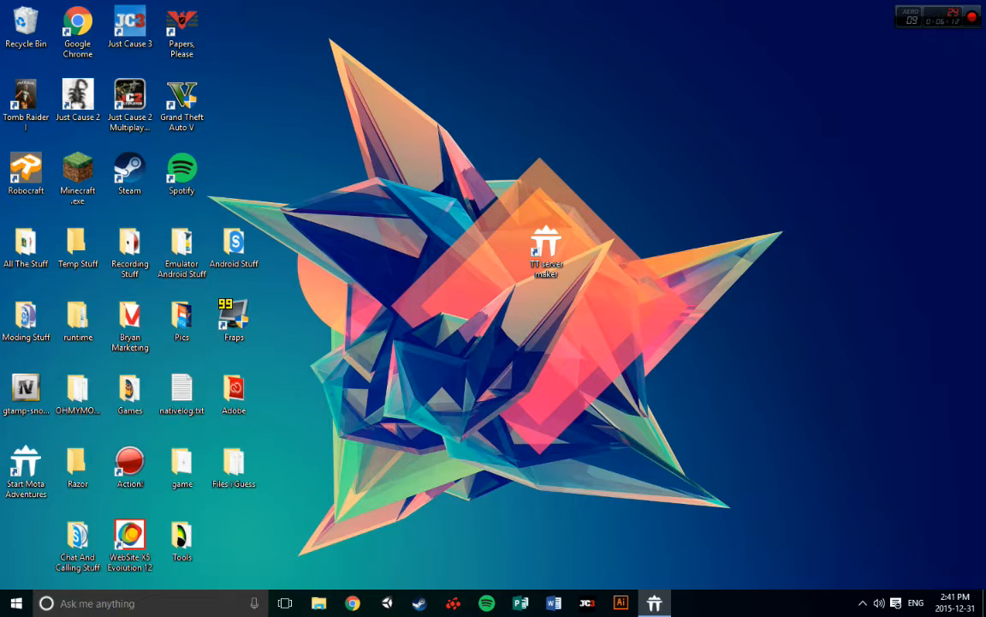
{"action": "left_click_drag", "start_coordinate": [11, 495], "coordinate": [636, 281]}
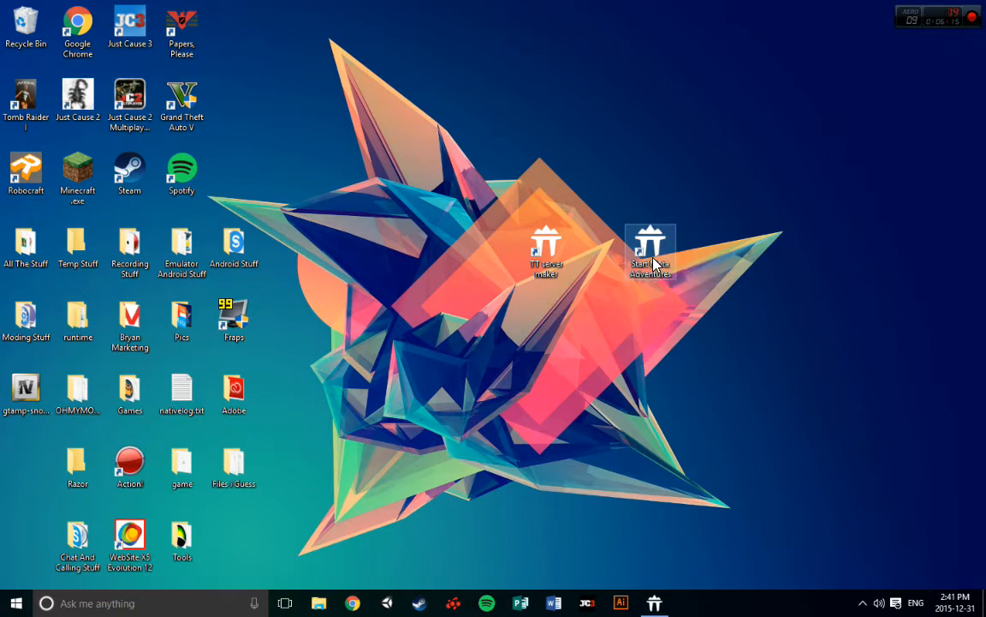
{"action": "double_click", "coordinate": [655, 264]}
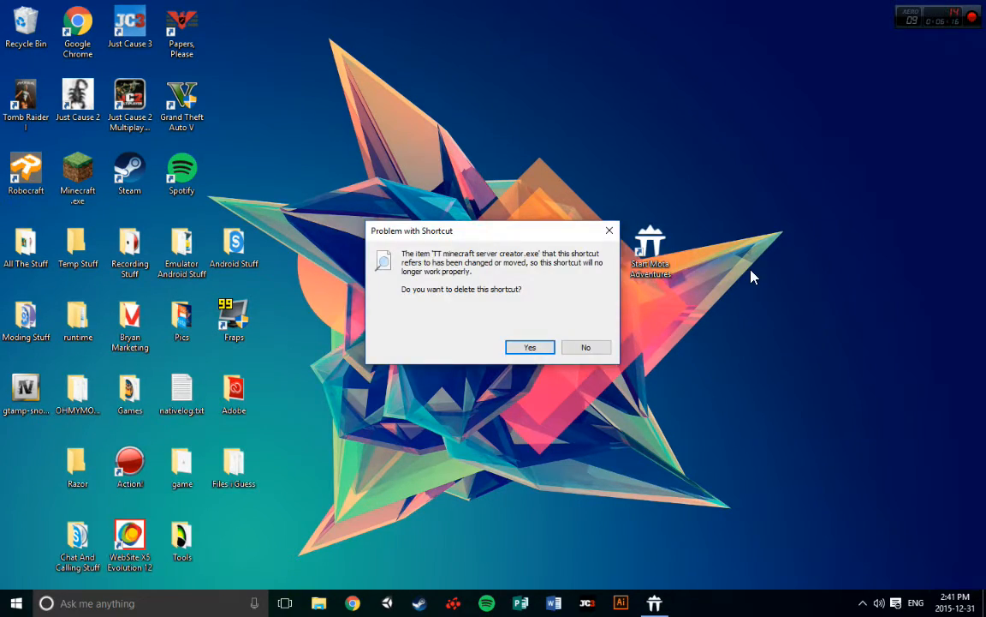
{"action": "left_click", "coordinate": [570, 347]}
{"action": "left_click_drag", "start_coordinate": [668, 250], "coordinate": [49, 473]}
{"action": "left_click", "coordinate": [655, 603]}
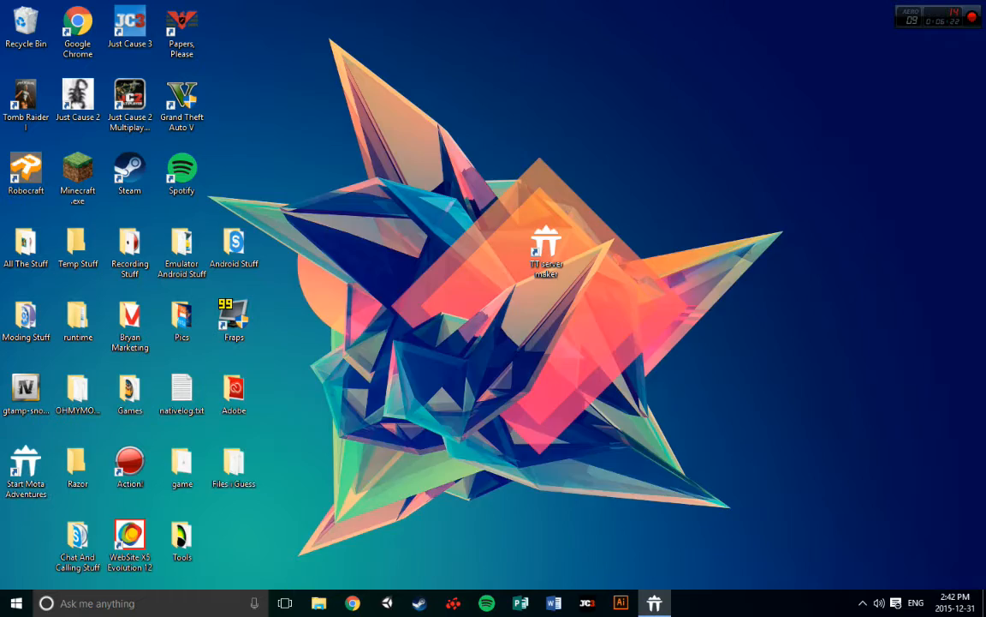
Create a desktop shortcut for the Youtube Test server and remove it again
{"action": "left_click", "coordinate": [329, 536]}
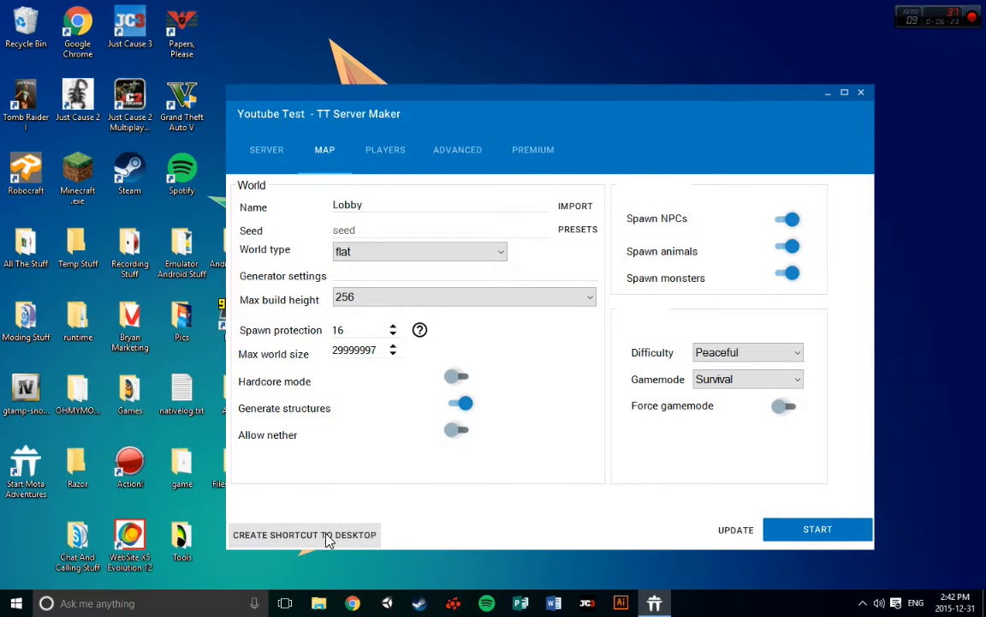
{"action": "left_click_drag", "start_coordinate": [363, 104], "coordinate": [984, 43]}
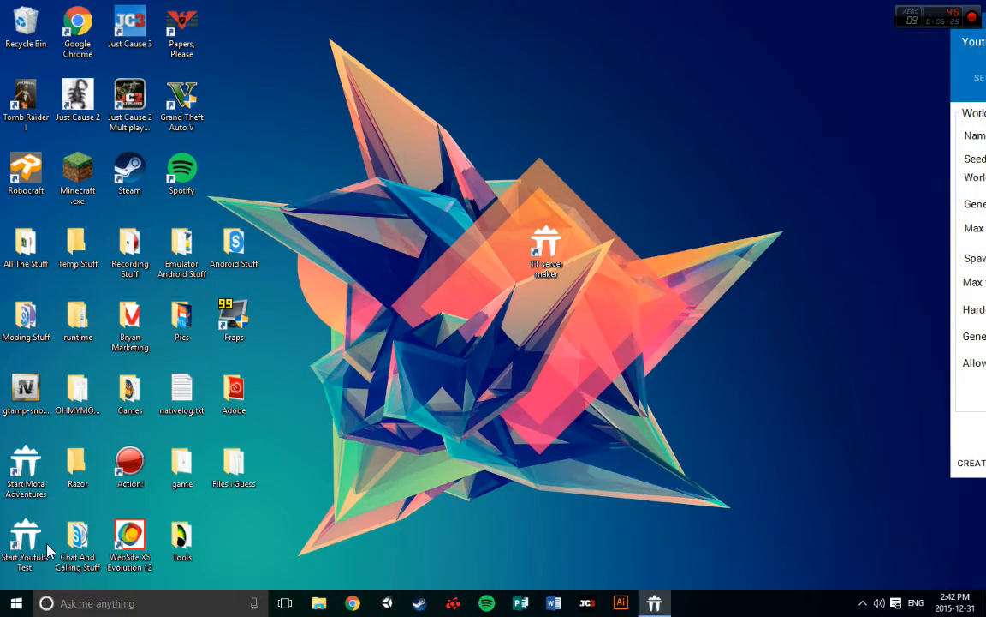
{"action": "left_click_drag", "start_coordinate": [609, 259], "coordinate": [605, 256]}
{"action": "left_click_drag", "start_coordinate": [985, 26], "coordinate": [438, 69]}
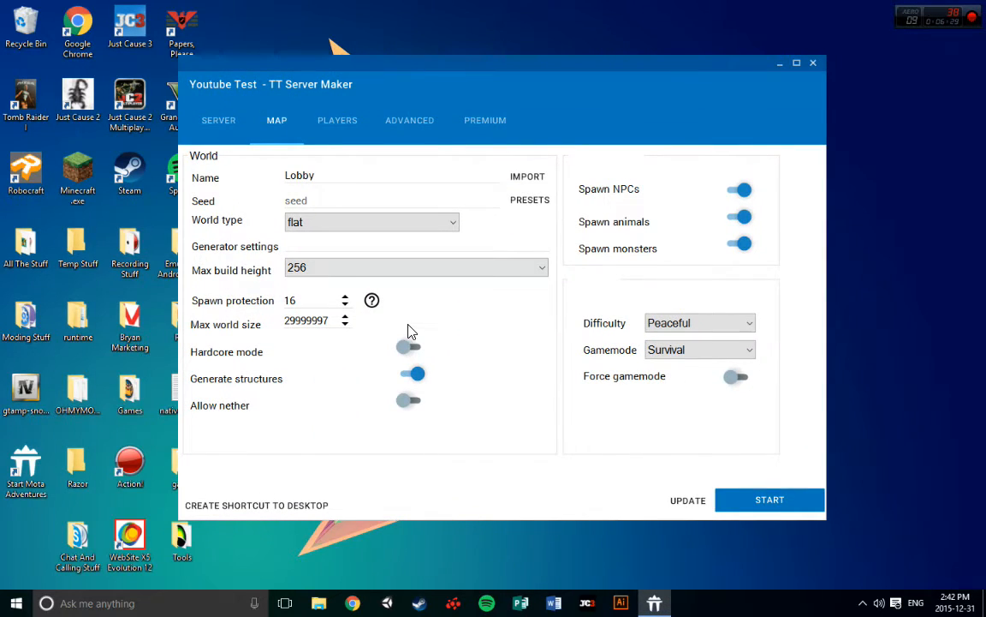
Review the player, advanced and premium settings of the Youtube Test server
{"action": "left_click", "coordinate": [336, 120]}
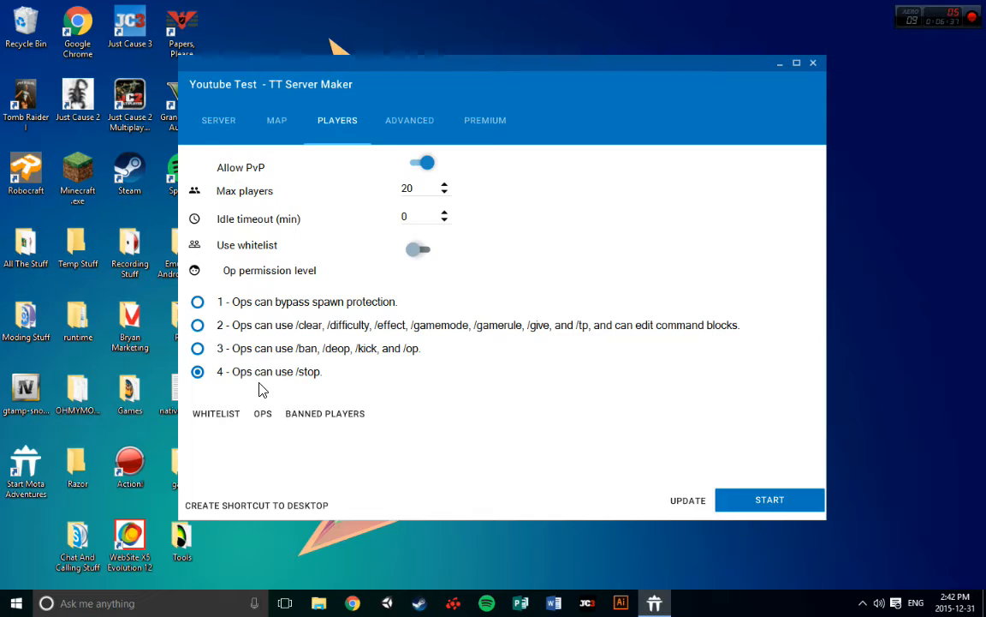
{"action": "left_click", "coordinate": [411, 120]}
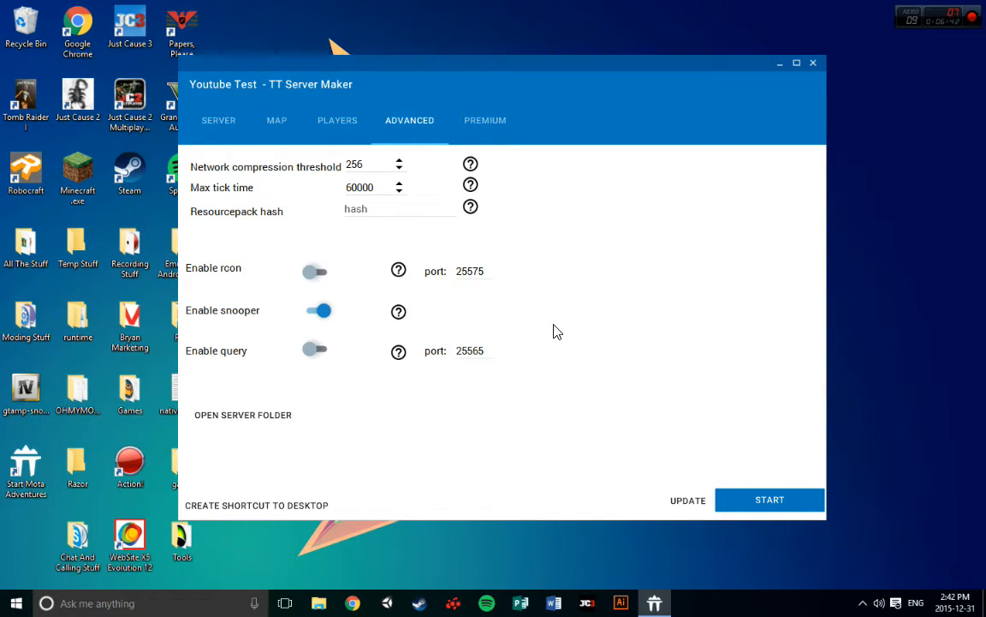
{"action": "left_click", "coordinate": [484, 123]}
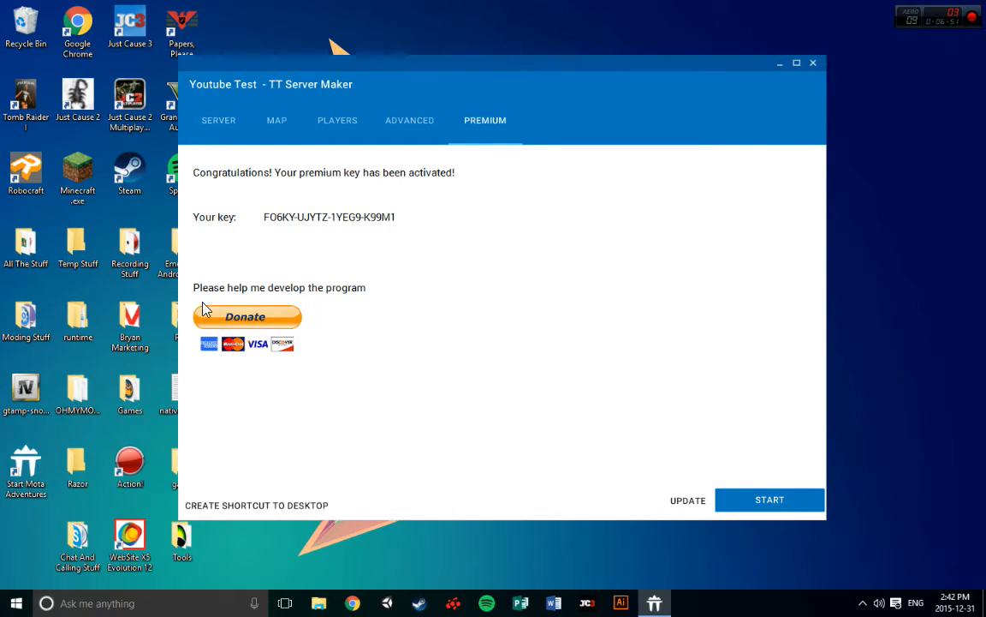
{"action": "left_click", "coordinate": [406, 124]}
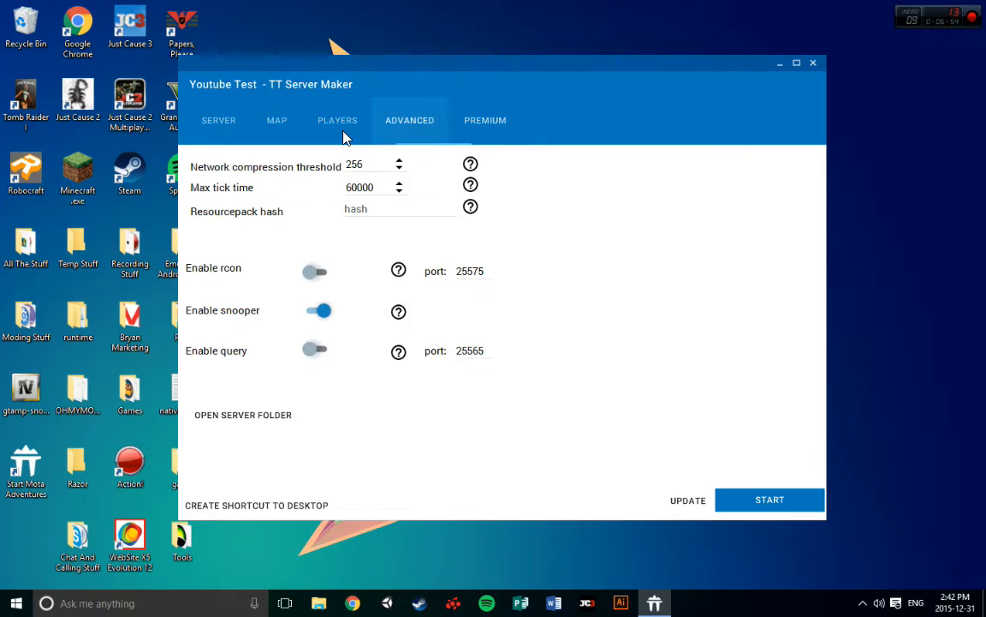
{"action": "left_click", "coordinate": [334, 123]}
{"action": "left_click", "coordinate": [277, 123]}
{"action": "left_click", "coordinate": [472, 134]}
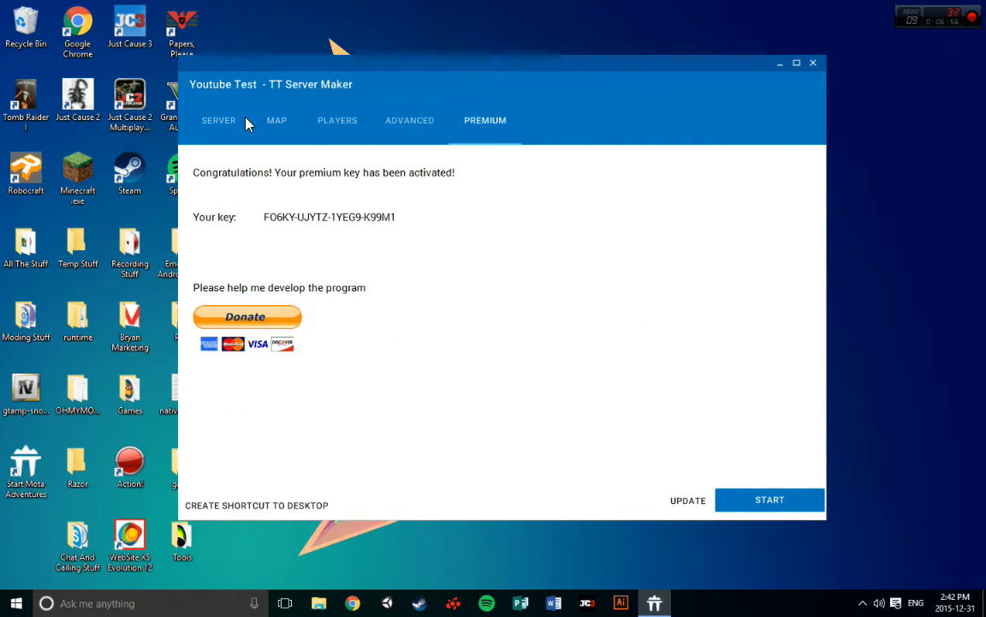
{"action": "left_click", "coordinate": [276, 128]}
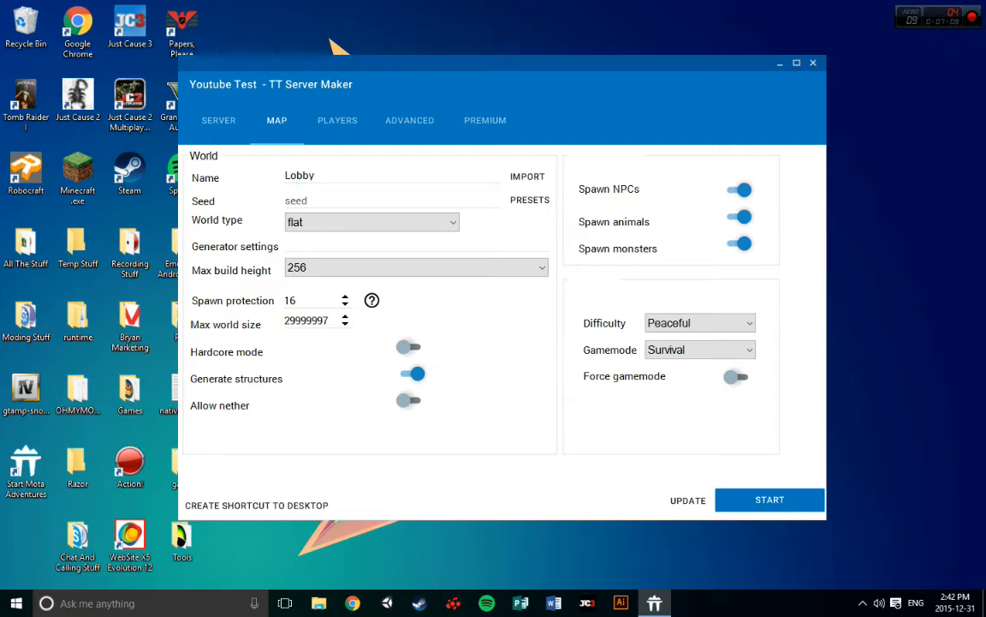
{"action": "left_click", "coordinate": [474, 125]}
{"action": "left_click", "coordinate": [269, 120]}
{"action": "left_click", "coordinate": [340, 122]}
{"action": "left_click", "coordinate": [492, 126]}
{"action": "left_click", "coordinate": [409, 121]}
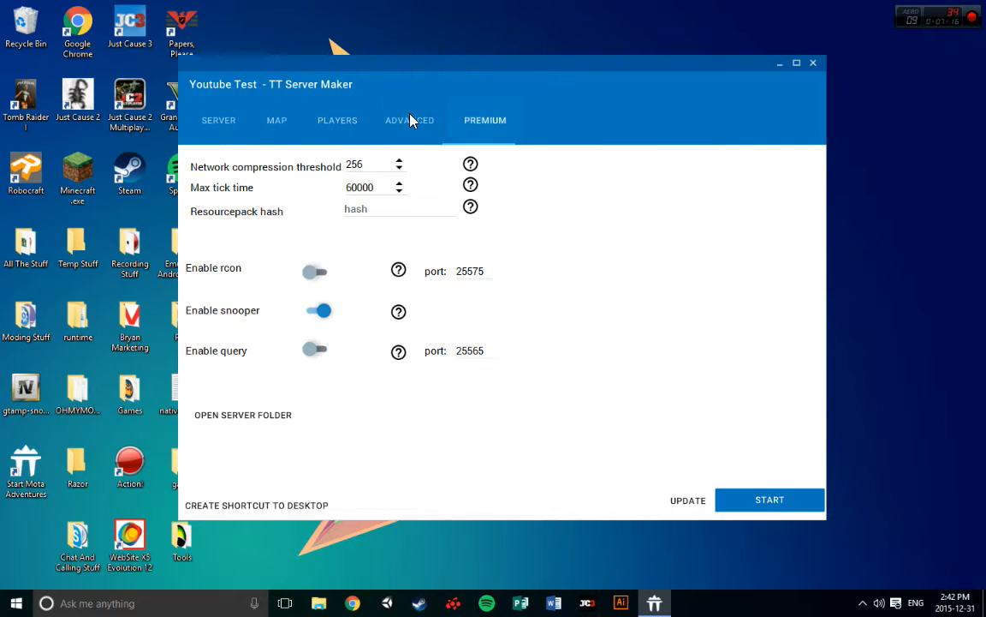
Try to open port 25565 for the server
{"action": "left_click", "coordinate": [206, 125]}
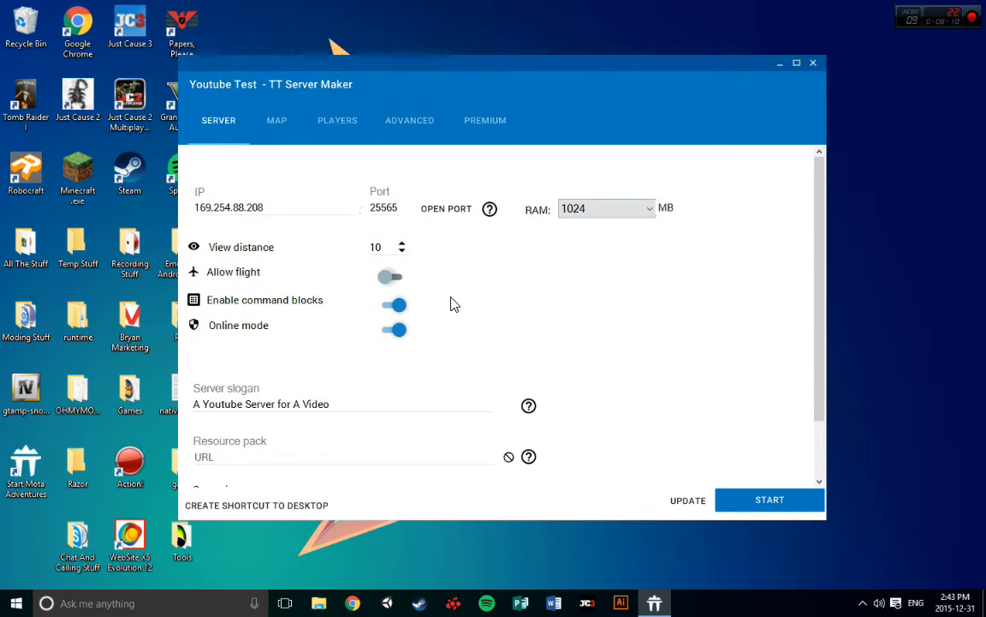
{"action": "left_click", "coordinate": [476, 121]}
{"action": "left_click", "coordinate": [213, 121]}
{"action": "left_click", "coordinate": [429, 213]}
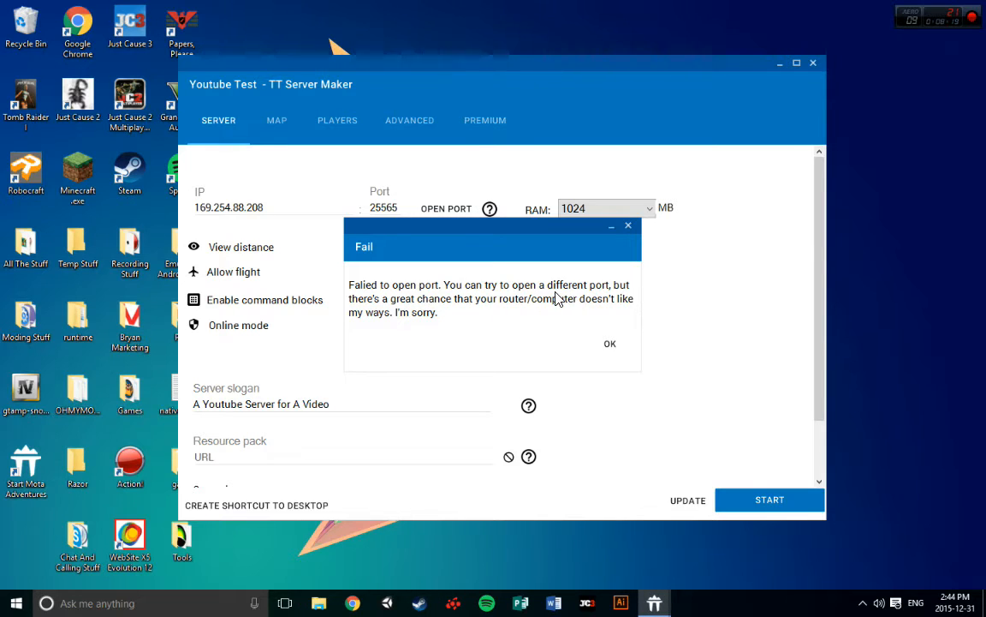
{"action": "left_click", "coordinate": [609, 345]}
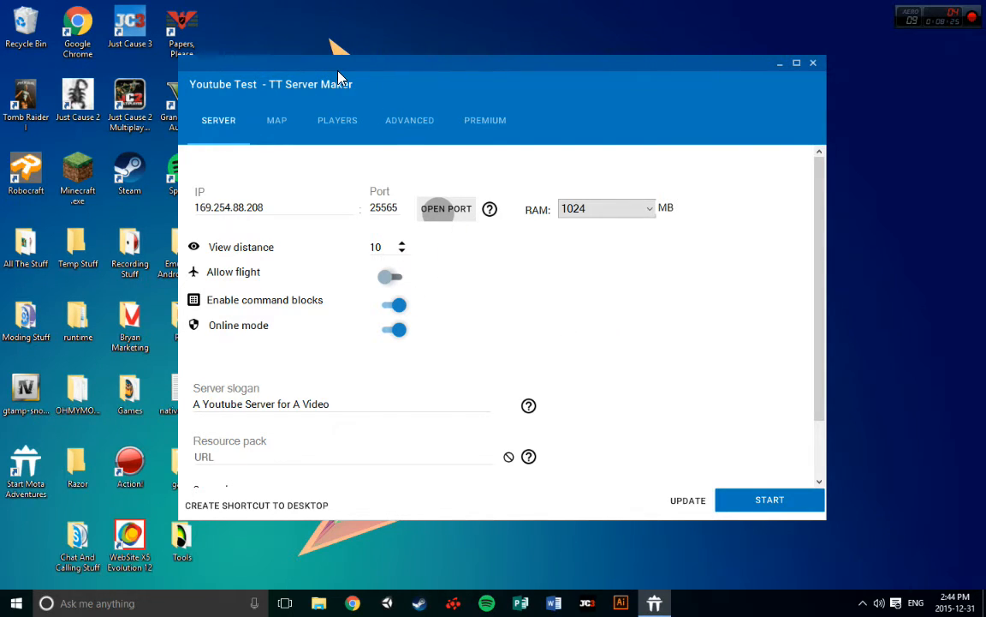
{"action": "left_click", "coordinate": [443, 210]}
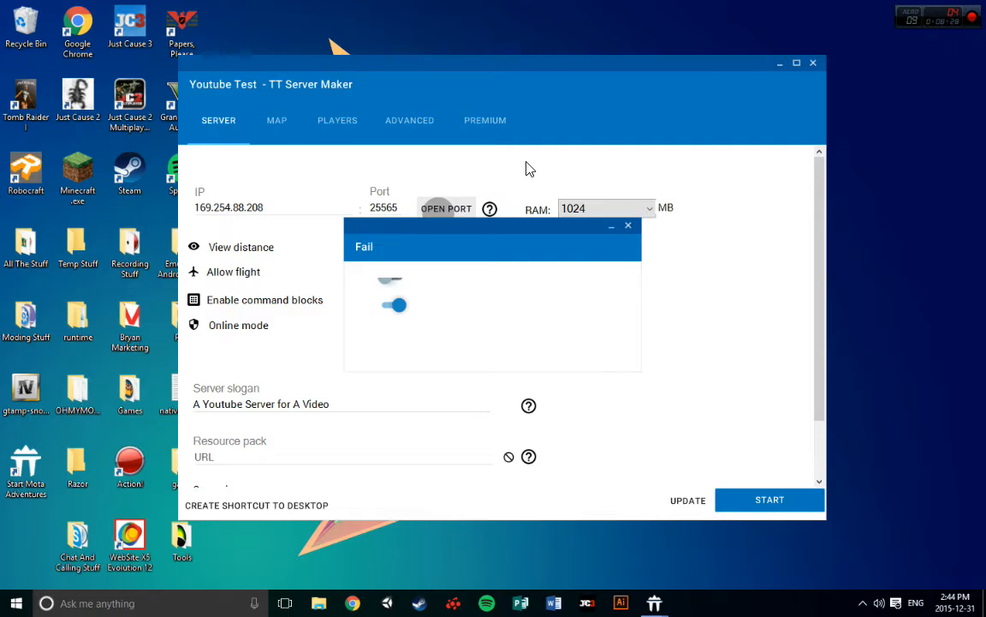
{"action": "left_click", "coordinate": [608, 344]}
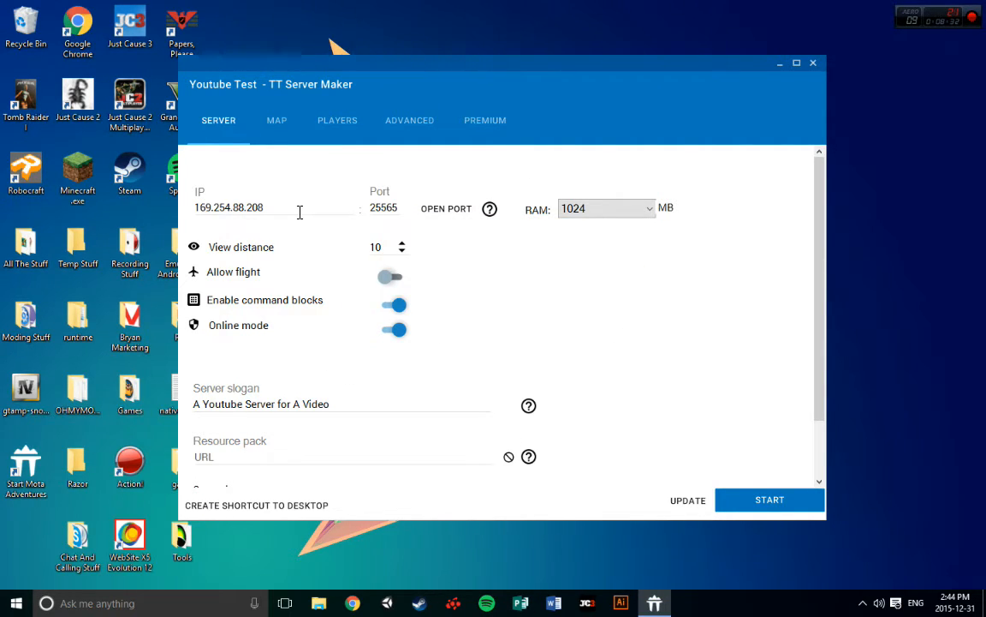
{"action": "left_click_drag", "start_coordinate": [302, 212], "coordinate": [168, 180]}
{"action": "left_click", "coordinate": [395, 213]}
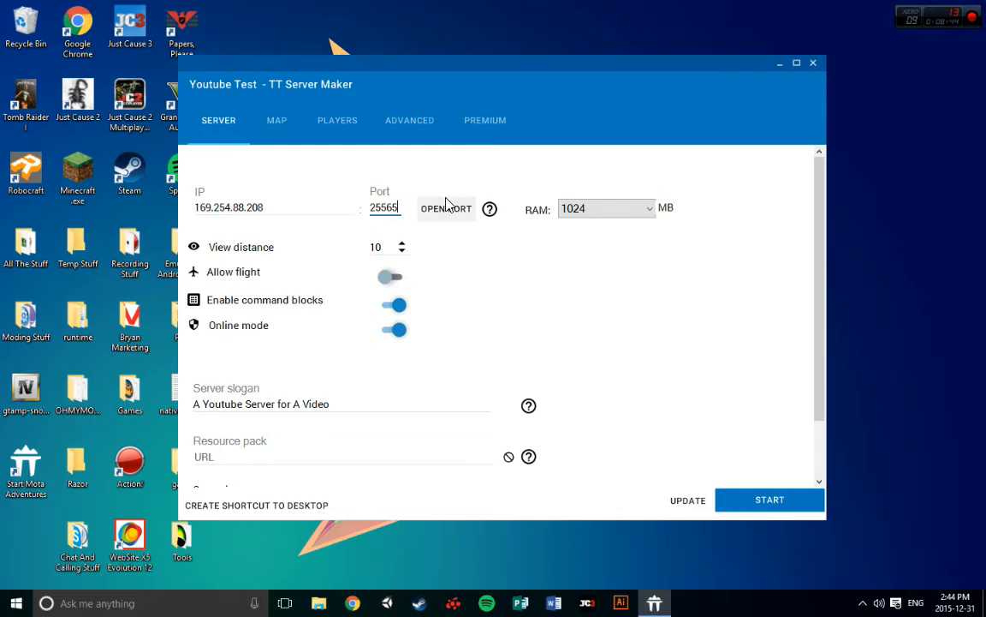
{"action": "left_click", "coordinate": [495, 122]}
{"action": "left_click", "coordinate": [206, 117]}
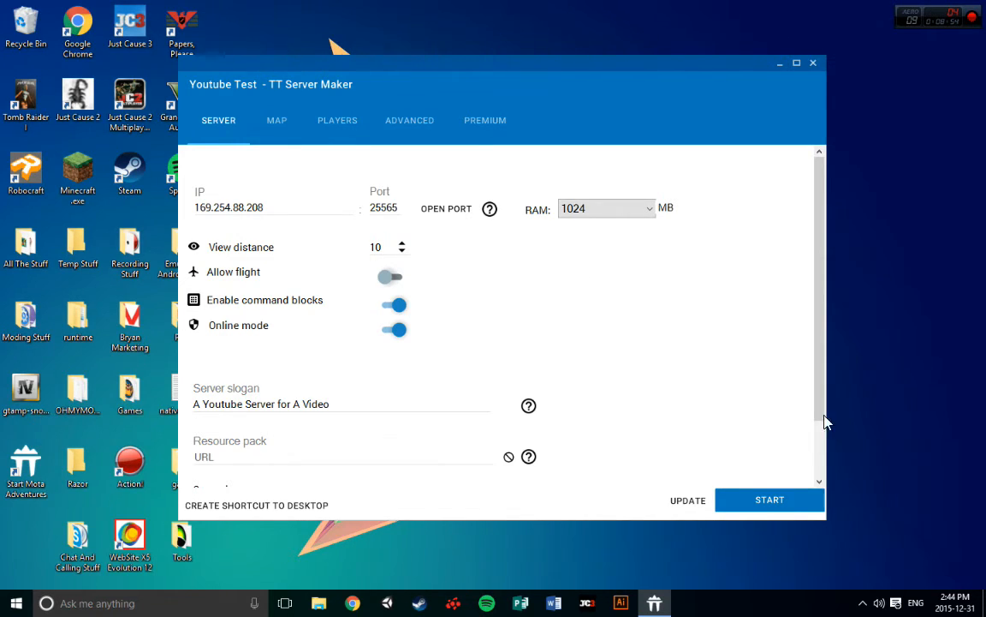
Start the server with a download of official release 1.8.9 and accept the Minecraft end user licence agreement
{"action": "left_click", "coordinate": [805, 502]}
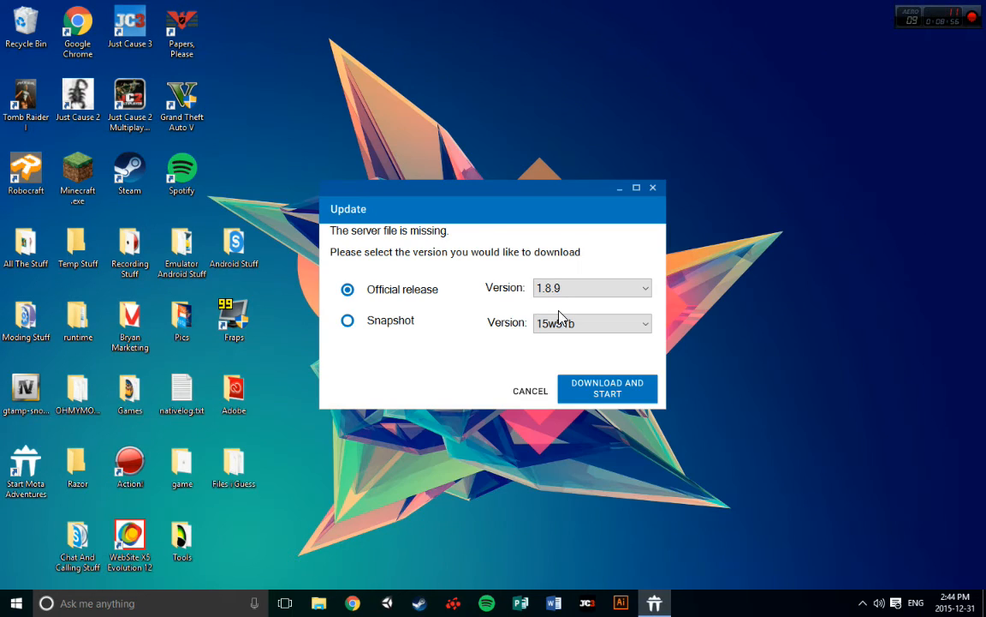
{"action": "left_click_drag", "start_coordinate": [463, 209], "coordinate": [469, 172]}
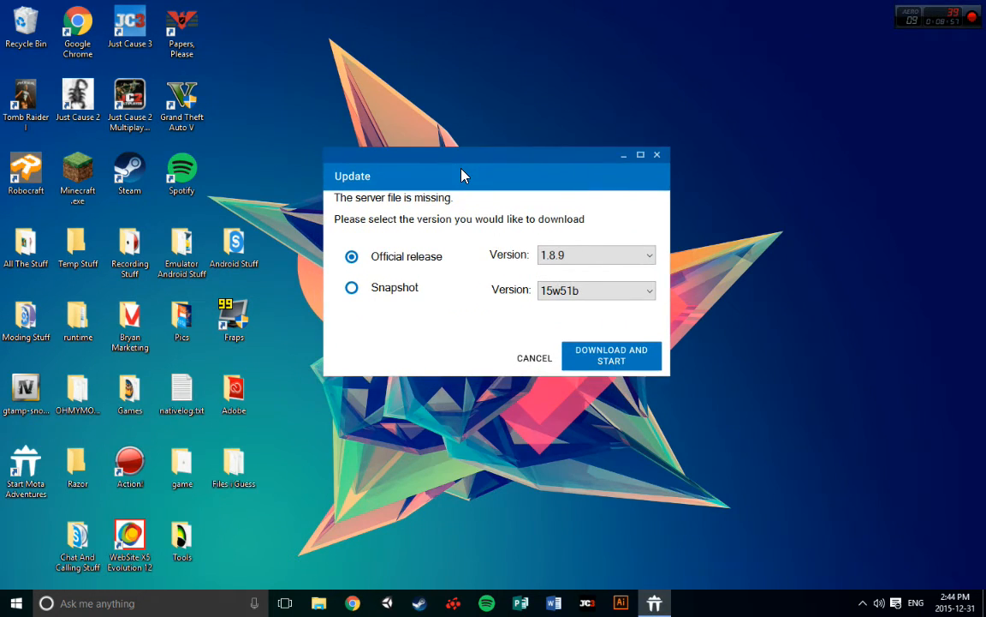
{"action": "left_click", "coordinate": [576, 259]}
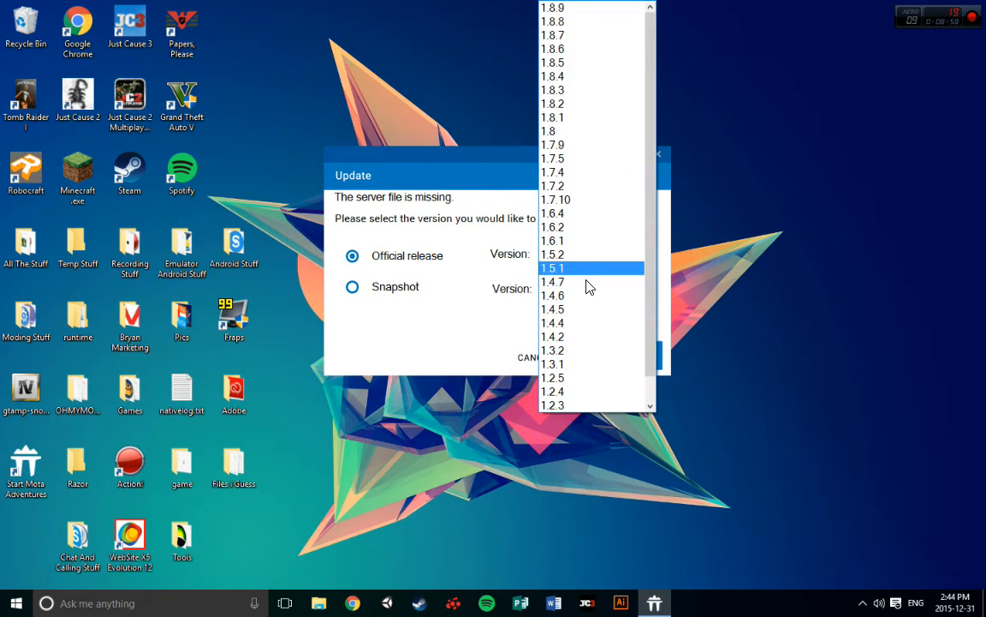
{"action": "left_click", "coordinate": [565, 8]}
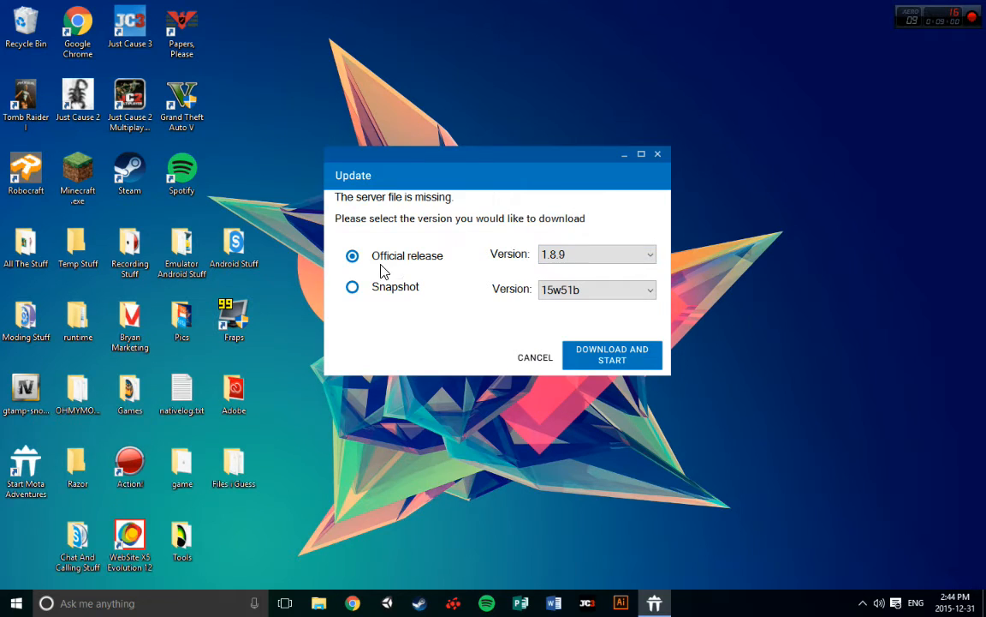
{"action": "left_click", "coordinate": [605, 359]}
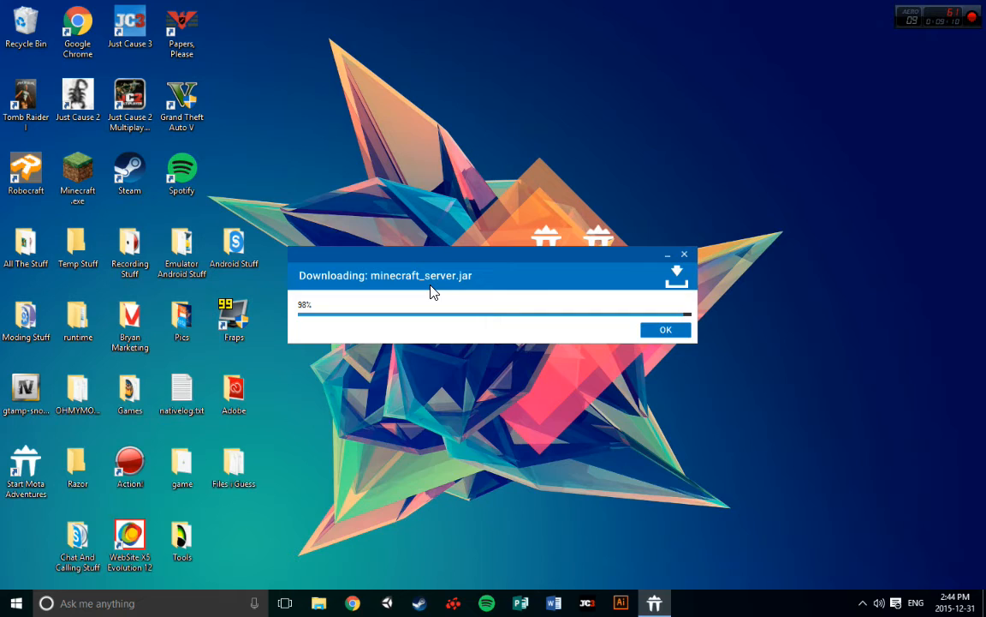
{"action": "left_click", "coordinate": [685, 330]}
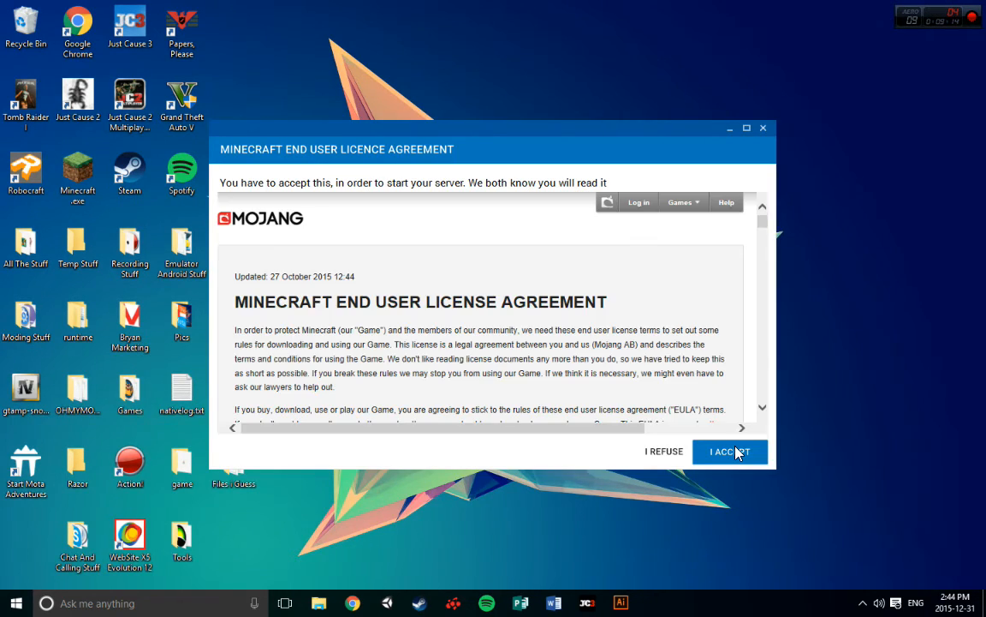
{"action": "left_click", "coordinate": [736, 451]}
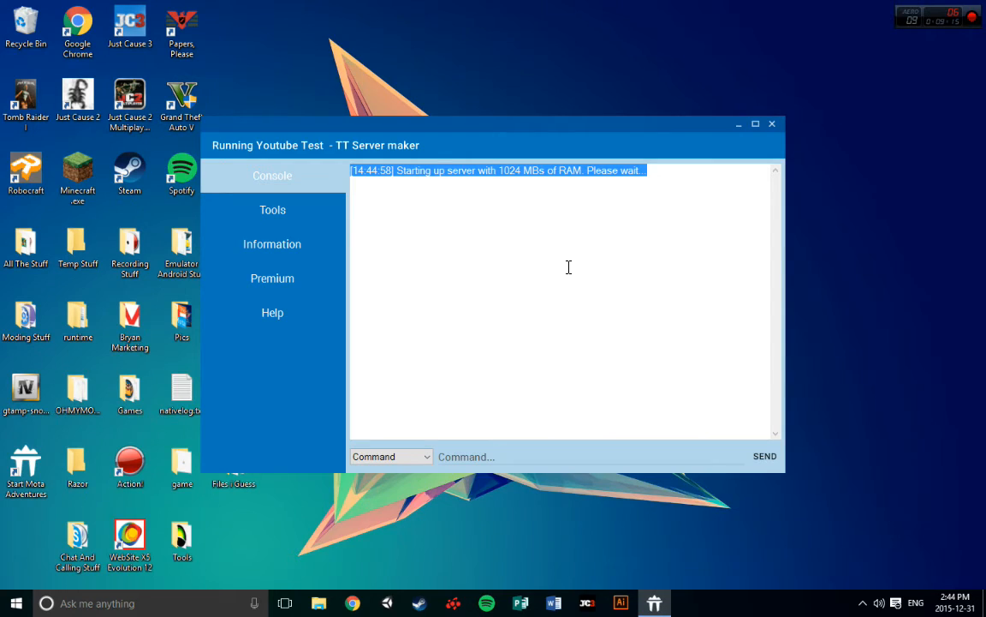
Review the server's startup log from its beginning and select the address and port on which the server starts
{"action": "left_click", "coordinate": [442, 226]}
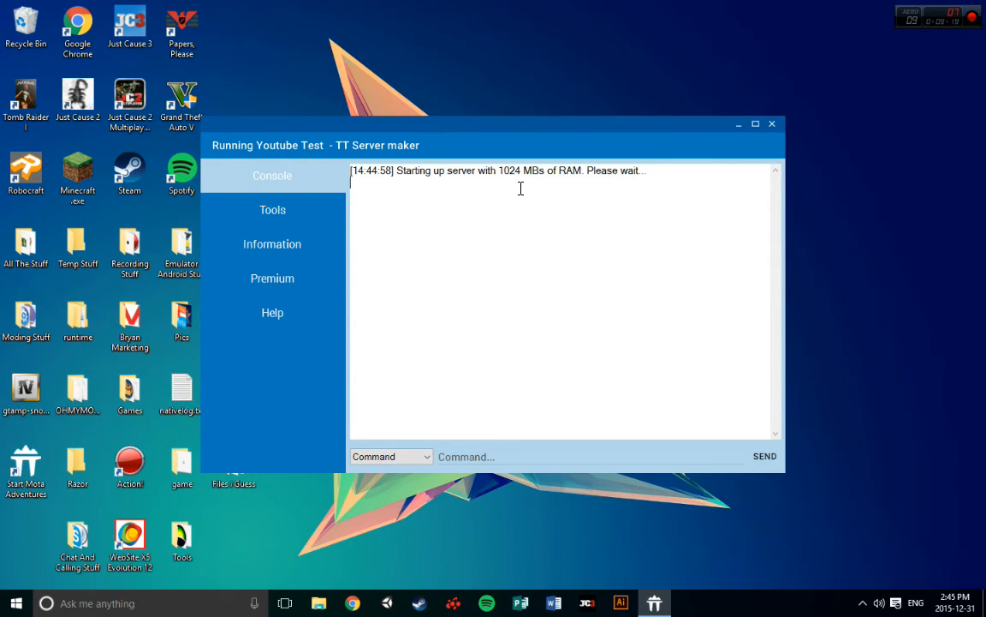
{"action": "left_click_drag", "start_coordinate": [504, 138], "coordinate": [565, 122]}
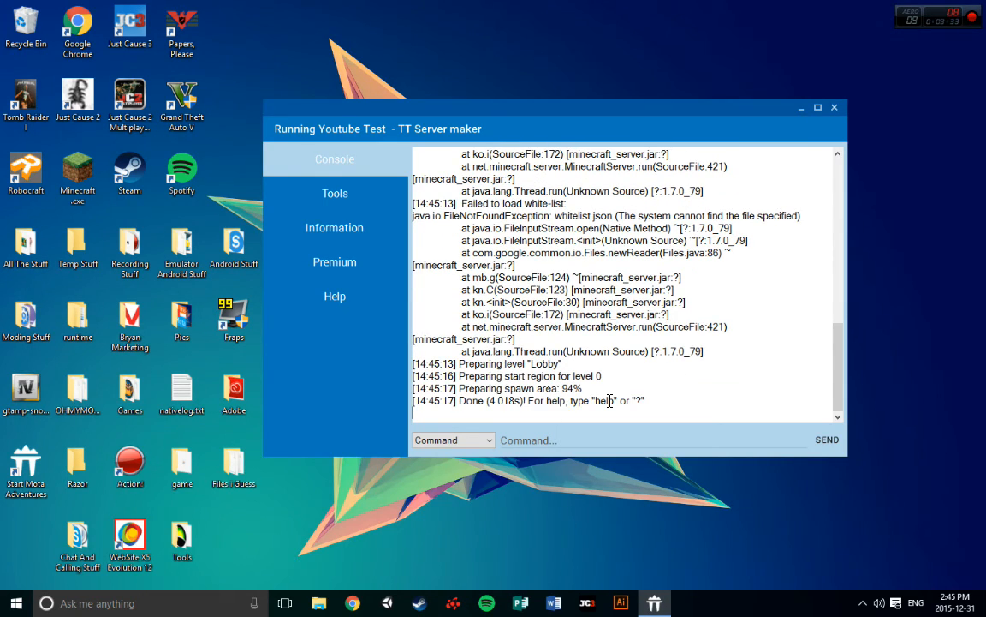
{"action": "triple_click", "coordinate": [711, 382]}
{"action": "left_click", "coordinate": [729, 393]}
{"action": "scroll", "coordinate": [617, 244], "scroll_direction": "up", "scroll_amount": 15}
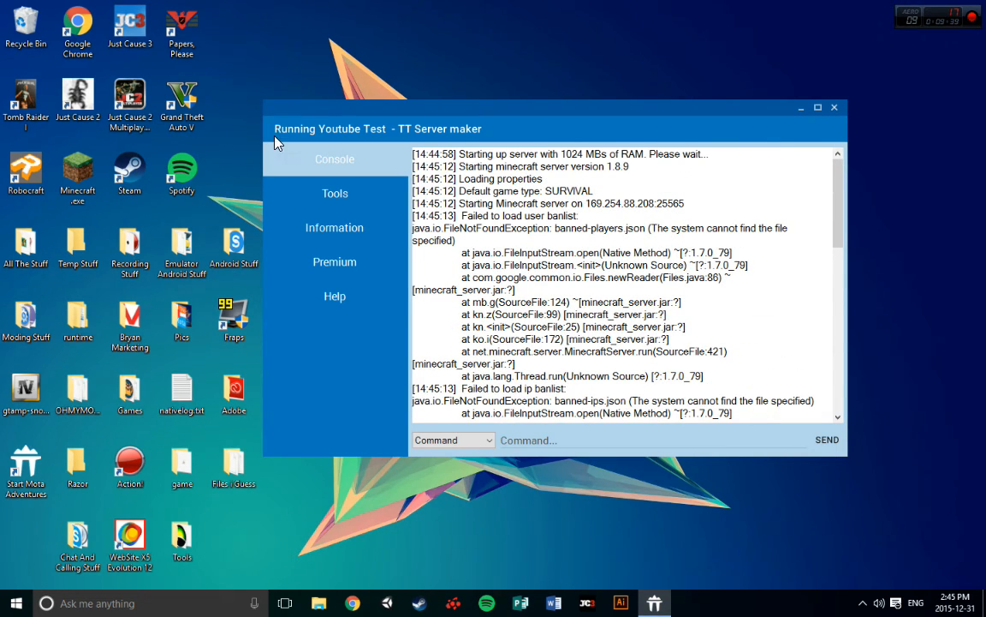
{"action": "left_click_drag", "start_coordinate": [698, 205], "coordinate": [588, 211]}
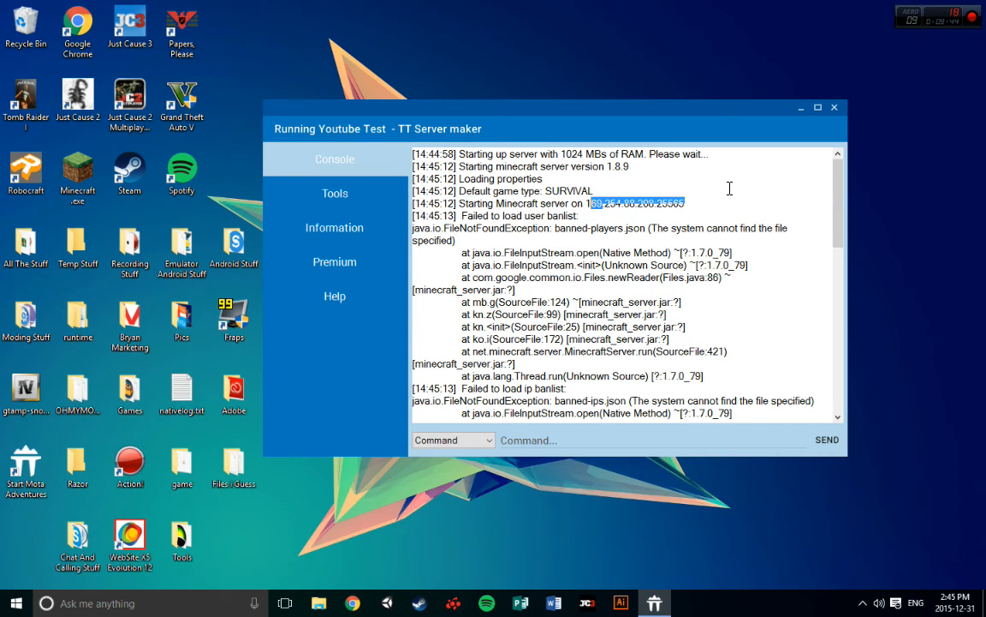
{"action": "left_click_drag", "start_coordinate": [694, 205], "coordinate": [585, 208]}
{"action": "right_click", "coordinate": [604, 204]}
{"action": "left_click", "coordinate": [673, 247]}
{"action": "left_click", "coordinate": [348, 194]}
{"action": "left_click", "coordinate": [371, 165]}
{"action": "mouse_move", "coordinate": [462, 128]}
{"action": "left_mouse_down"}
{"action": "mouse_move", "coordinate": [451, 131]}
{"action": "mouse_move", "coordinate": [543, 125]}
{"action": "mouse_move", "coordinate": [448, 132]}
{"action": "left_mouse_up"}
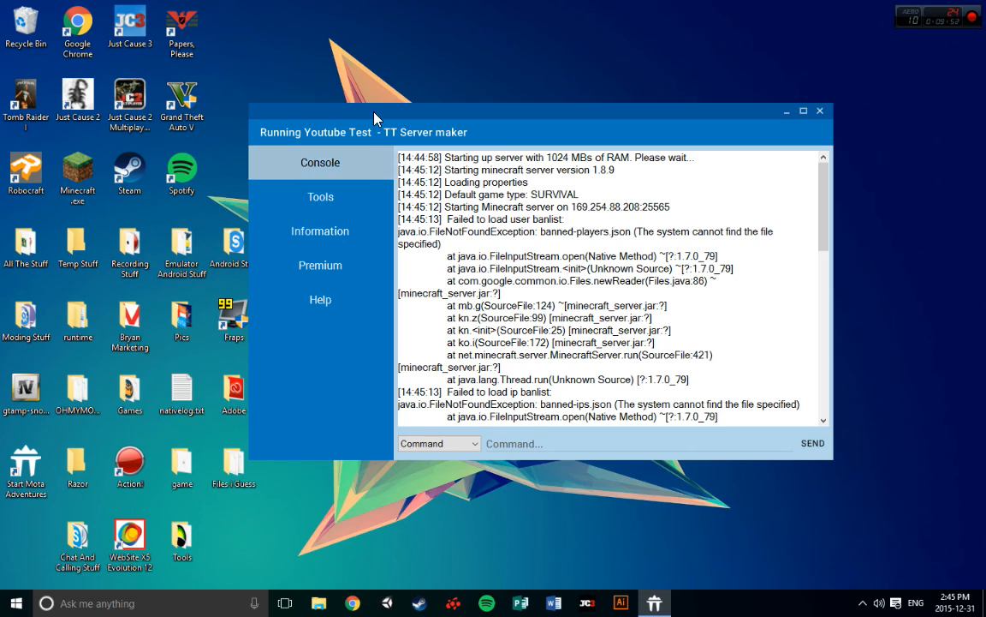
{"action": "left_click_drag", "start_coordinate": [374, 115], "coordinate": [378, 90]}
{"action": "left_click", "coordinate": [279, 174]}
{"action": "left_click", "coordinate": [282, 133]}
Enter the op command with the player's username in the server console to grant operator rights
{"action": "scroll", "coordinate": [544, 298], "scroll_direction": "down", "scroll_amount": 5}
{"action": "scroll", "coordinate": [545, 298], "scroll_direction": "down", "scroll_amount": 3}
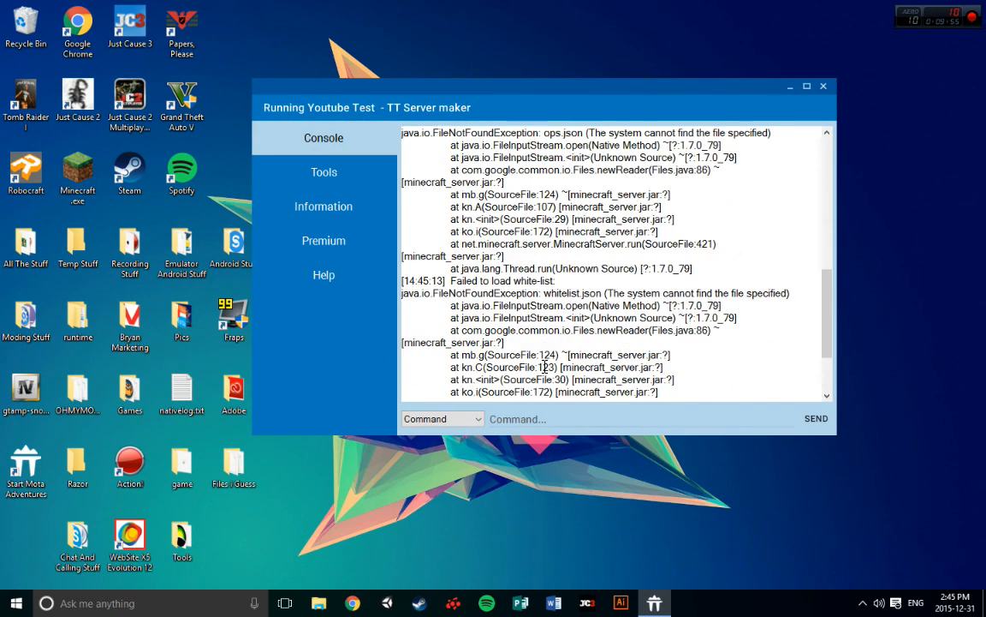
{"action": "left_click", "coordinate": [531, 419]}
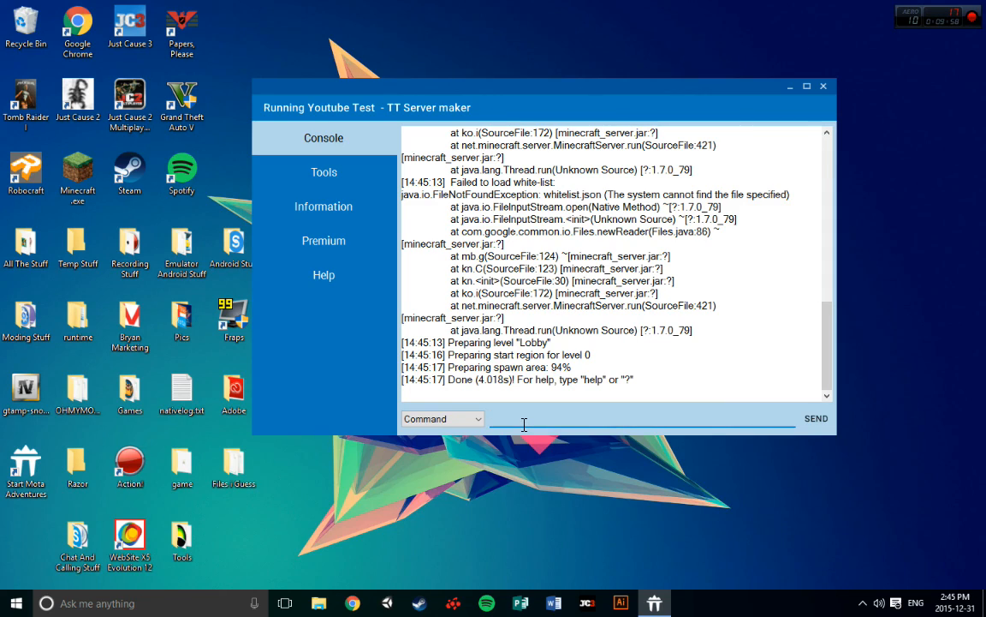
{"action": "type", "text": "op TheAssaultGam"}
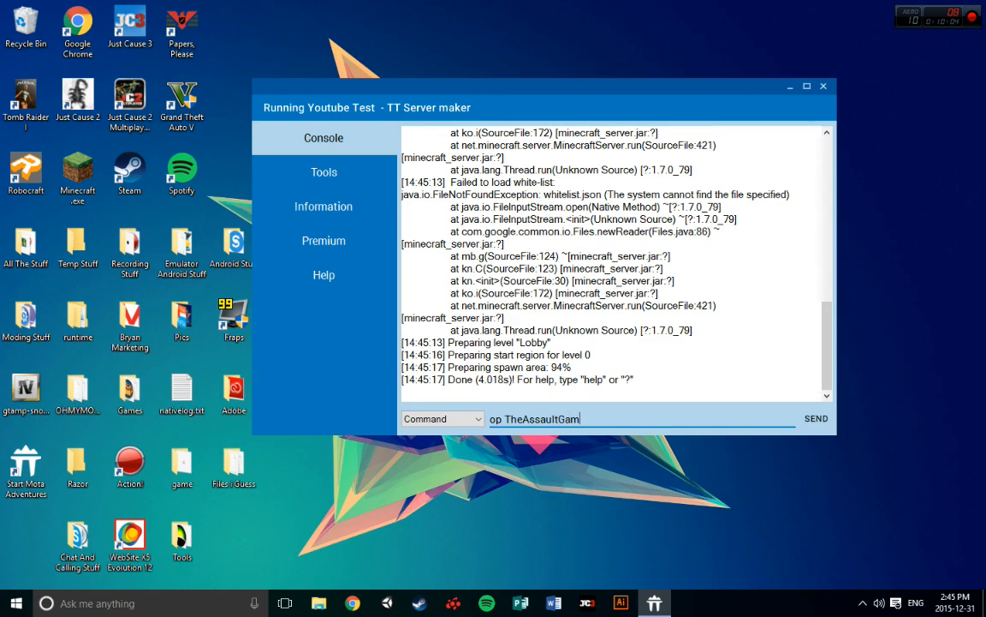